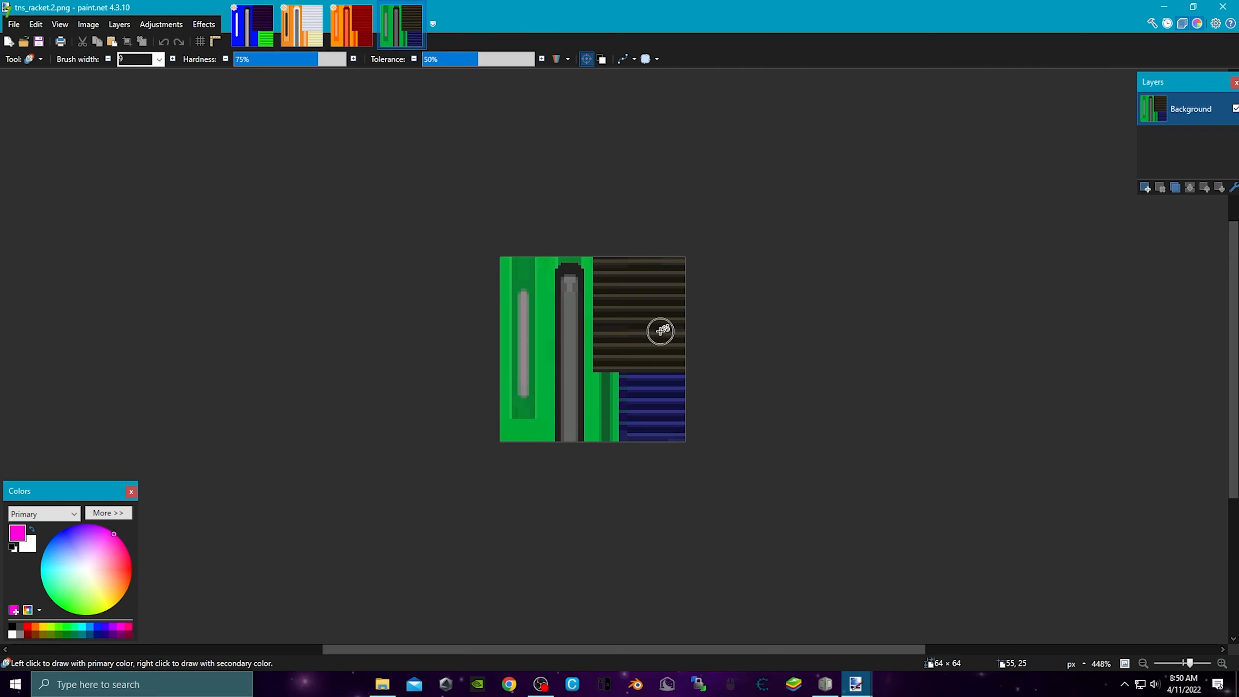
mouse_move(553, 390)
left_mouse_down()
mouse_move(539, 425)
mouse_move(510, 346)
mouse_move(520, 279)
mouse_move(495, 213)
mouse_move(549, 384)
left_mouse_up()
mouse_move(547, 466)
left_mouse_down()
mouse_move(570, 381)
mouse_move(627, 269)
mouse_move(623, 396)
left_mouse_up()
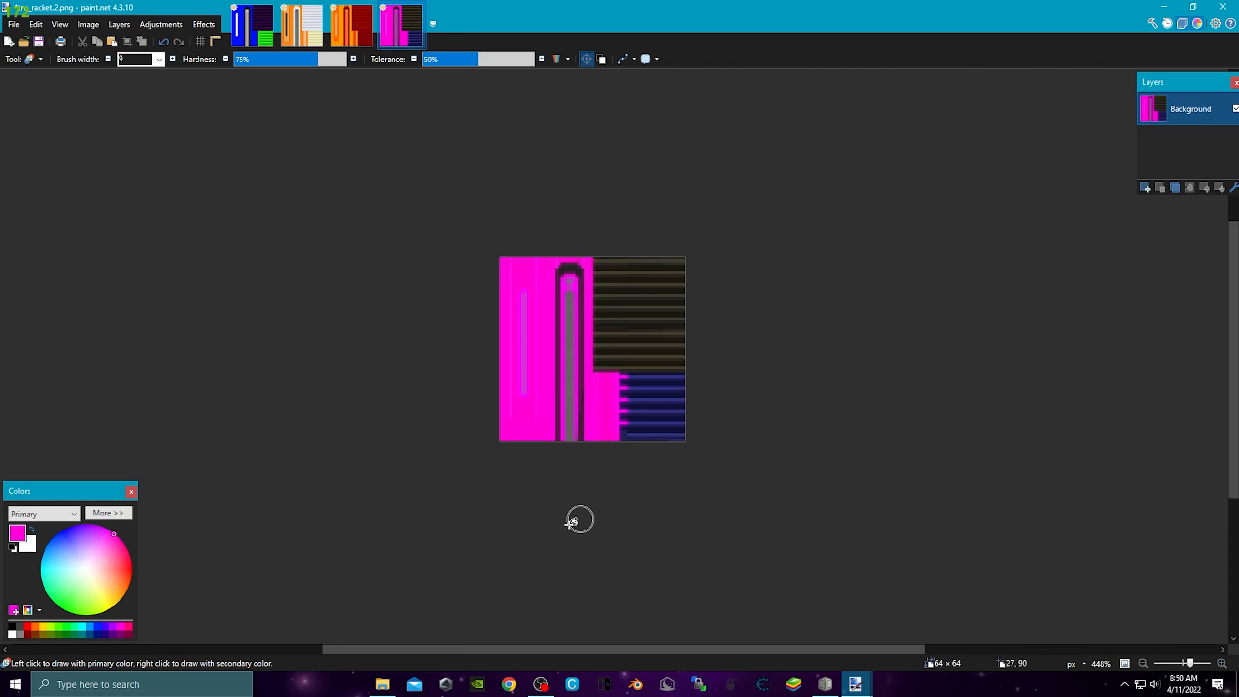
key("ctrl+z")
key("ctrl+z")
key("ctrl+z")
key("ctrl+z")
key("ctrl+z")
key("ctrl+z")
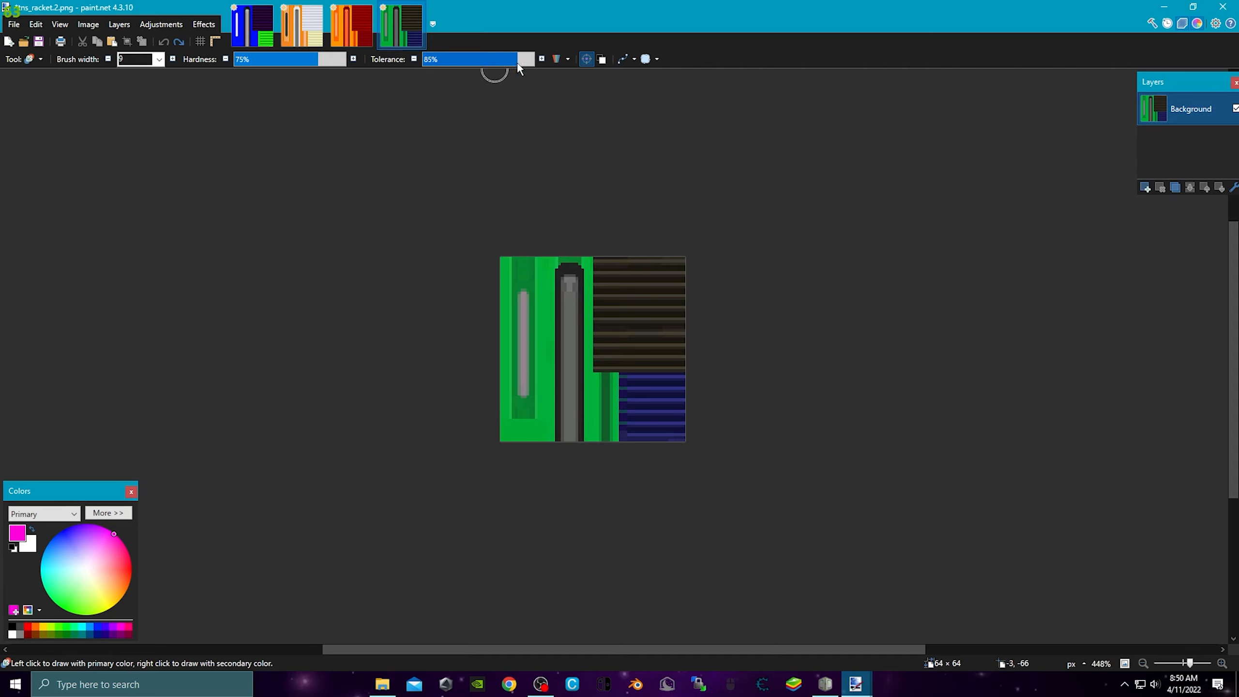
Step: Set the Recolor tolerance to 21% and recolor all light and dark green areas of the tns_racket.2 texture magenta
left_click_drag(449, 73, 445, 73)
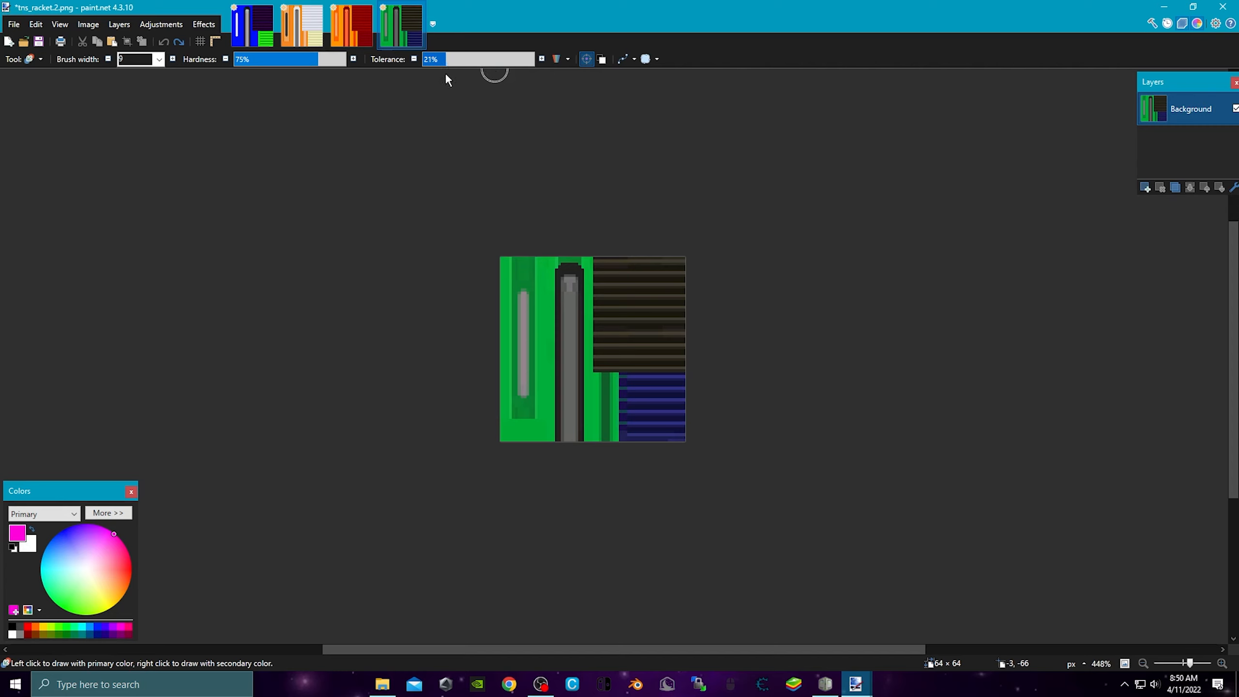
mouse_move(502, 269)
left_mouse_down()
mouse_move(499, 364)
mouse_move(521, 488)
mouse_move(570, 278)
mouse_move(561, 384)
mouse_move(581, 575)
mouse_move(631, 590)
mouse_move(637, 343)
left_mouse_up()
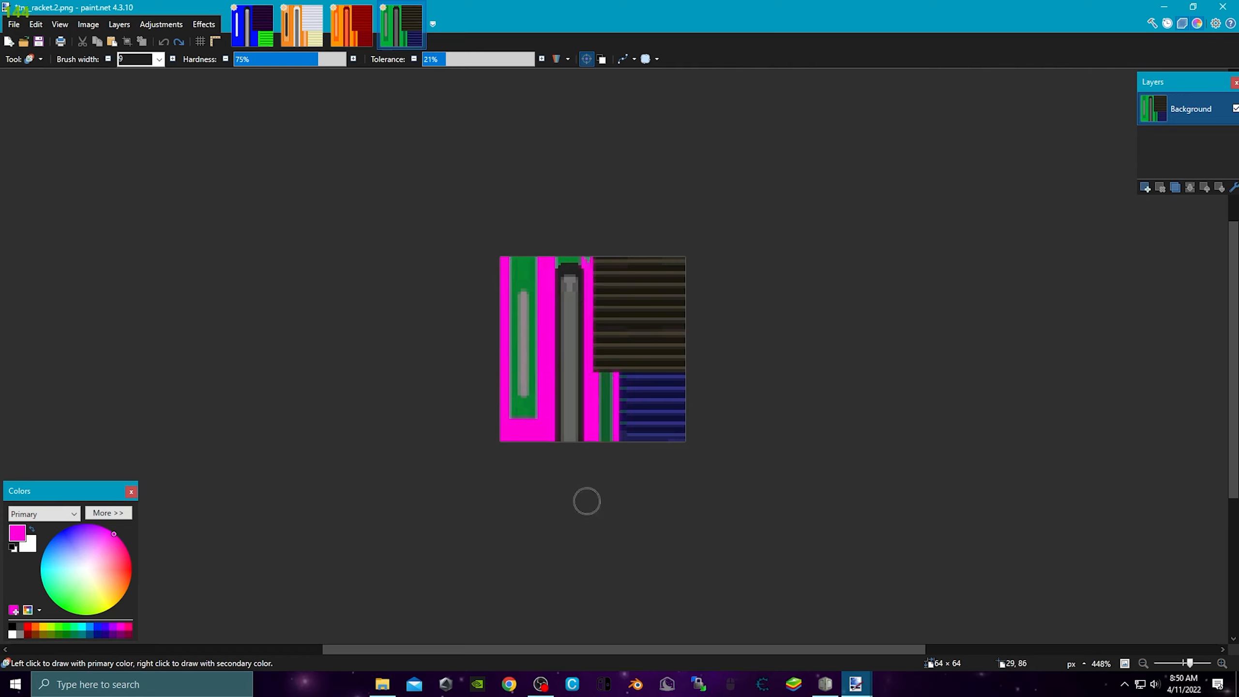
left_click_drag(518, 265, 509, 478)
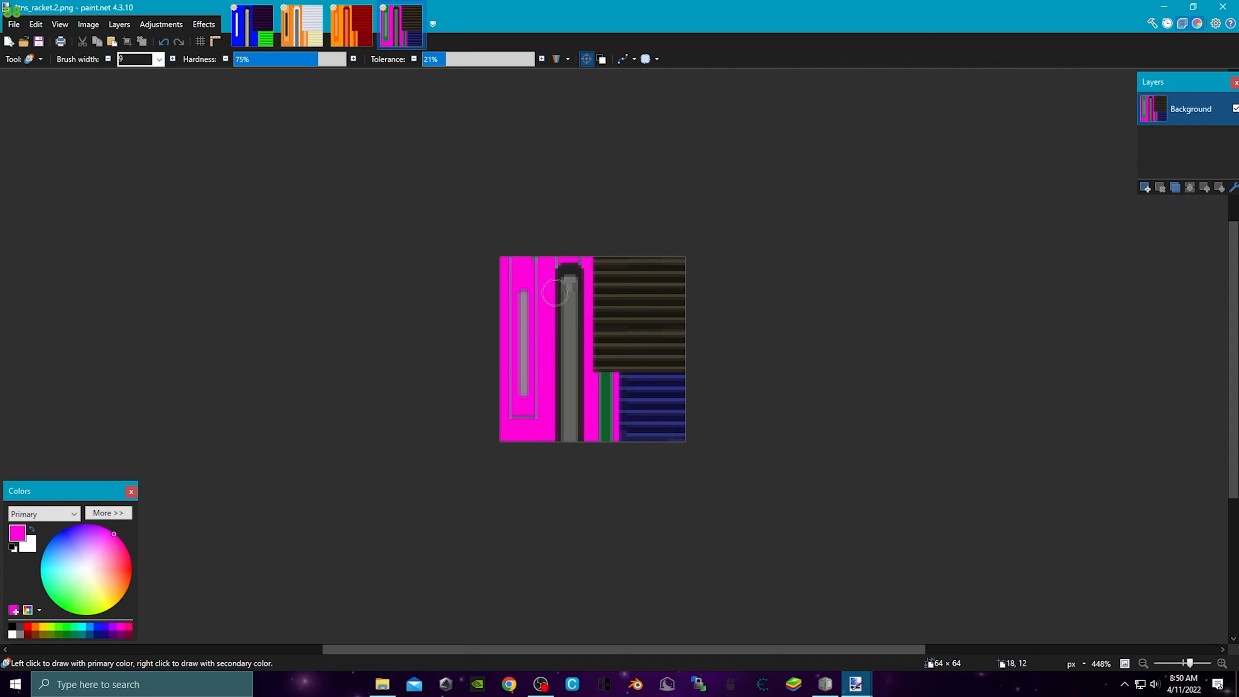
mouse_move(601, 399)
left_mouse_down()
mouse_move(608, 391)
mouse_move(618, 507)
left_mouse_up()
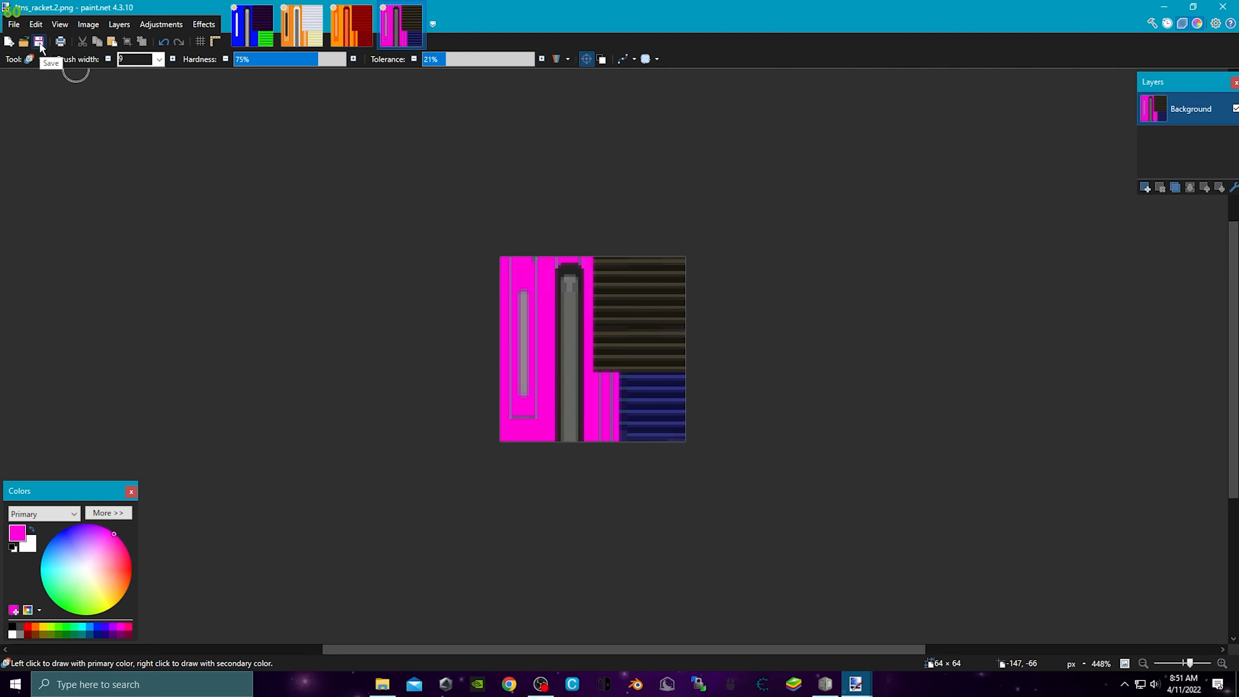
Step: Exit the image editor, saving all changed racket textures with the auto-detect bit depth PNG settings
left_click(1223, 7)
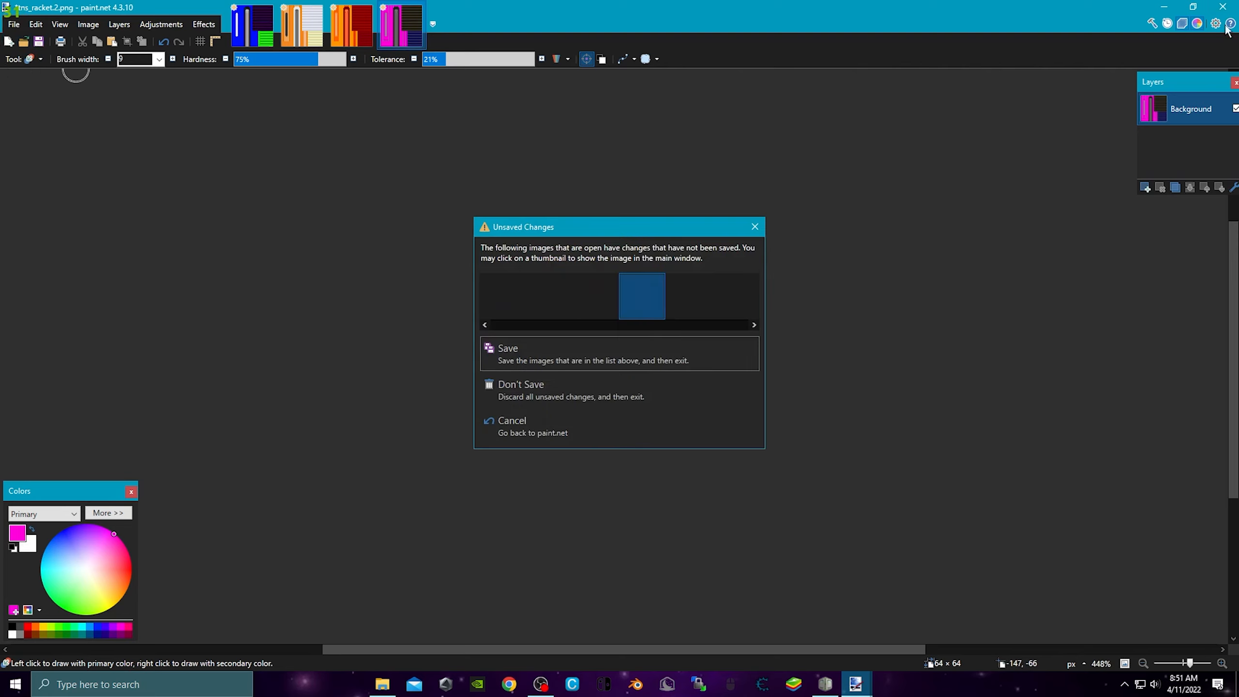
left_click(608, 355)
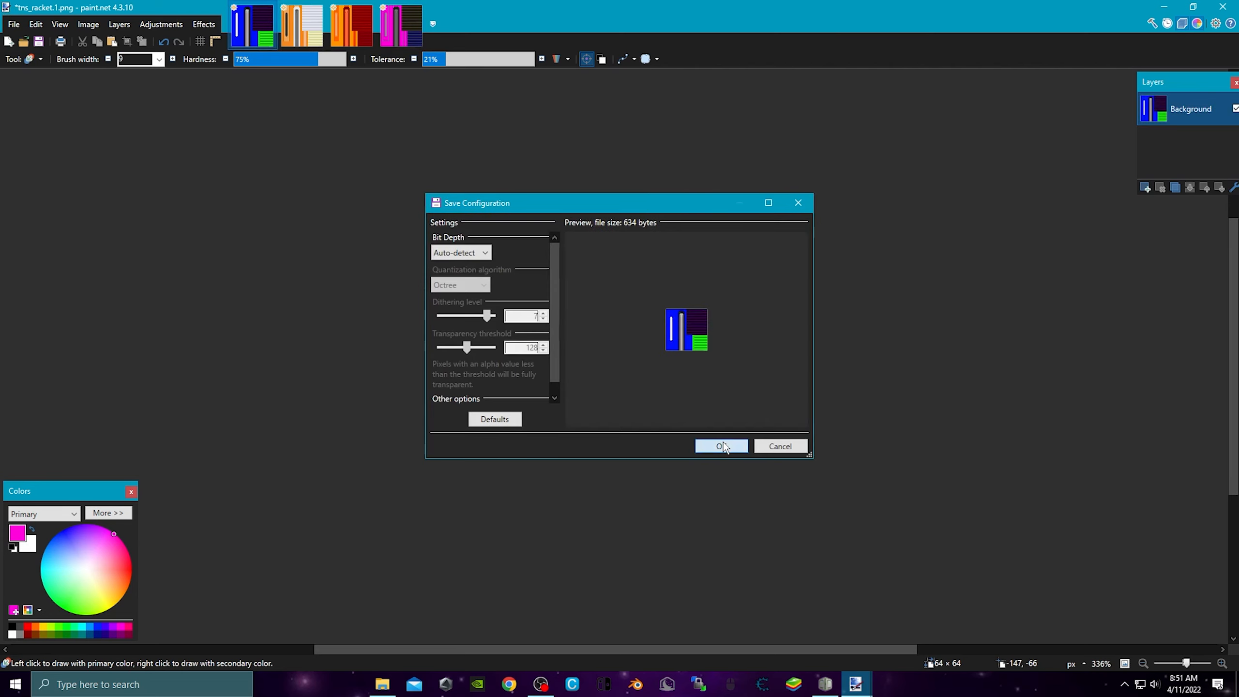
left_click(722, 446)
left_click(722, 447)
left_click(722, 446)
left_click(722, 446)
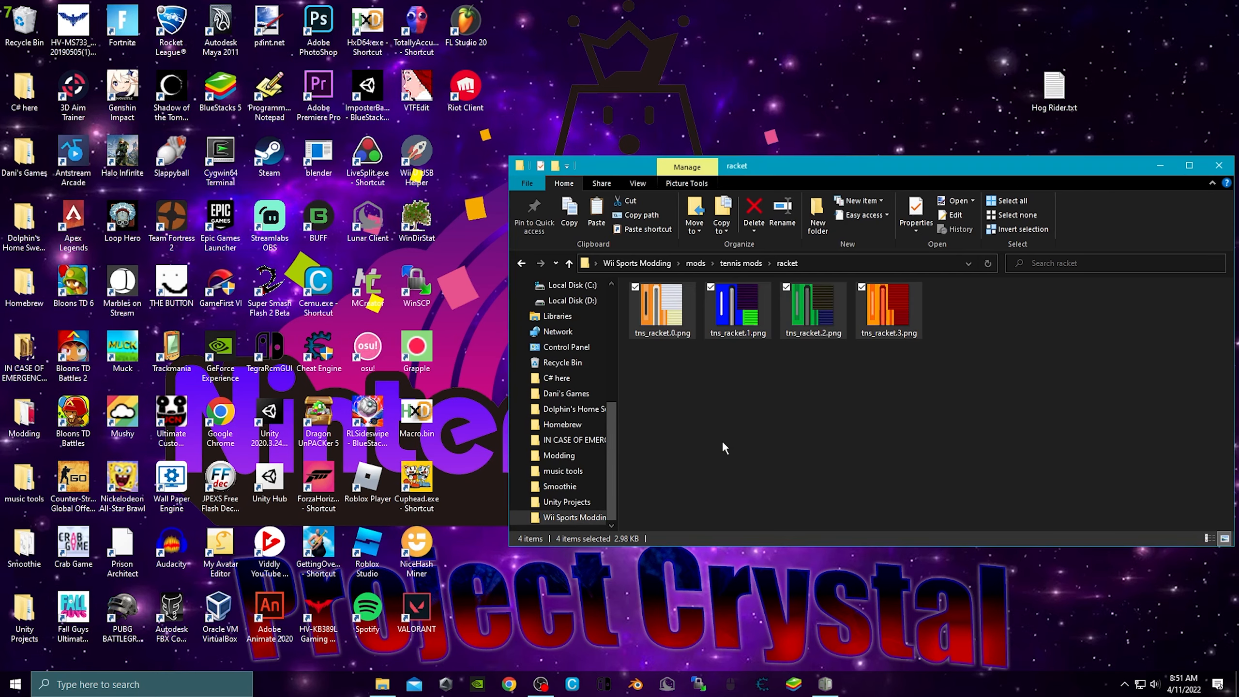
left_click_drag(643, 405, 848, 464)
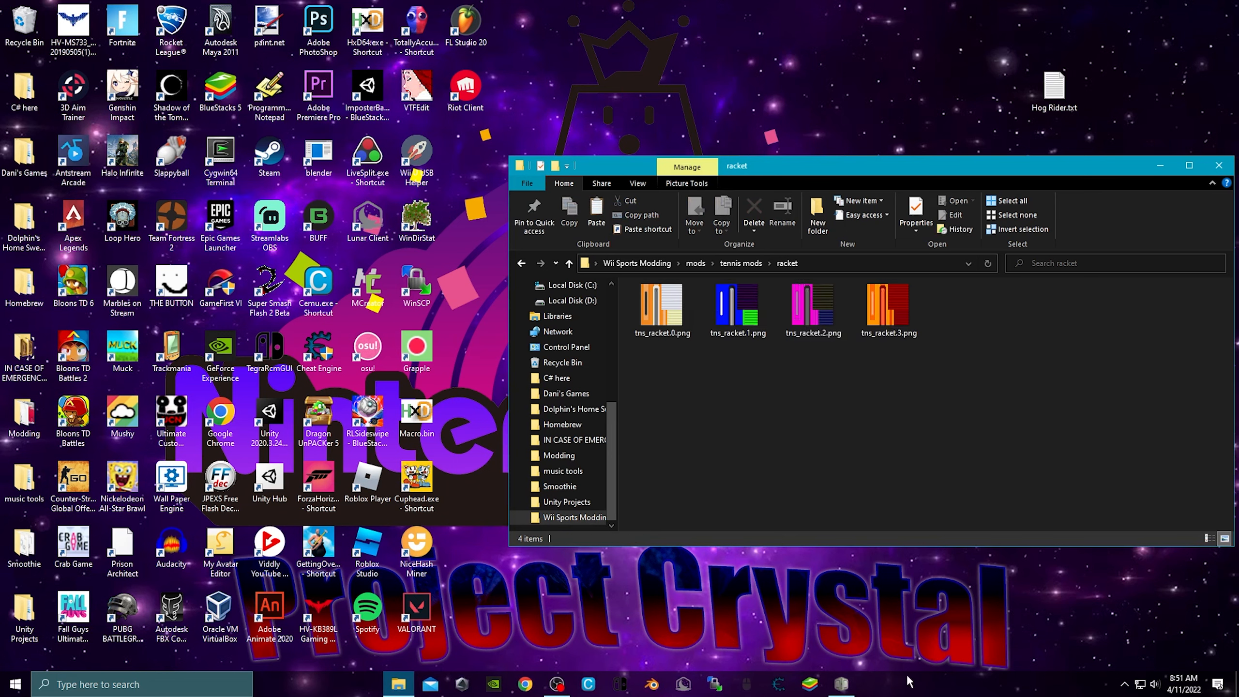
Step: Switch to BrawlCrate and move its restored window over the desktop with the tns_racket textures in view
left_click(854, 688)
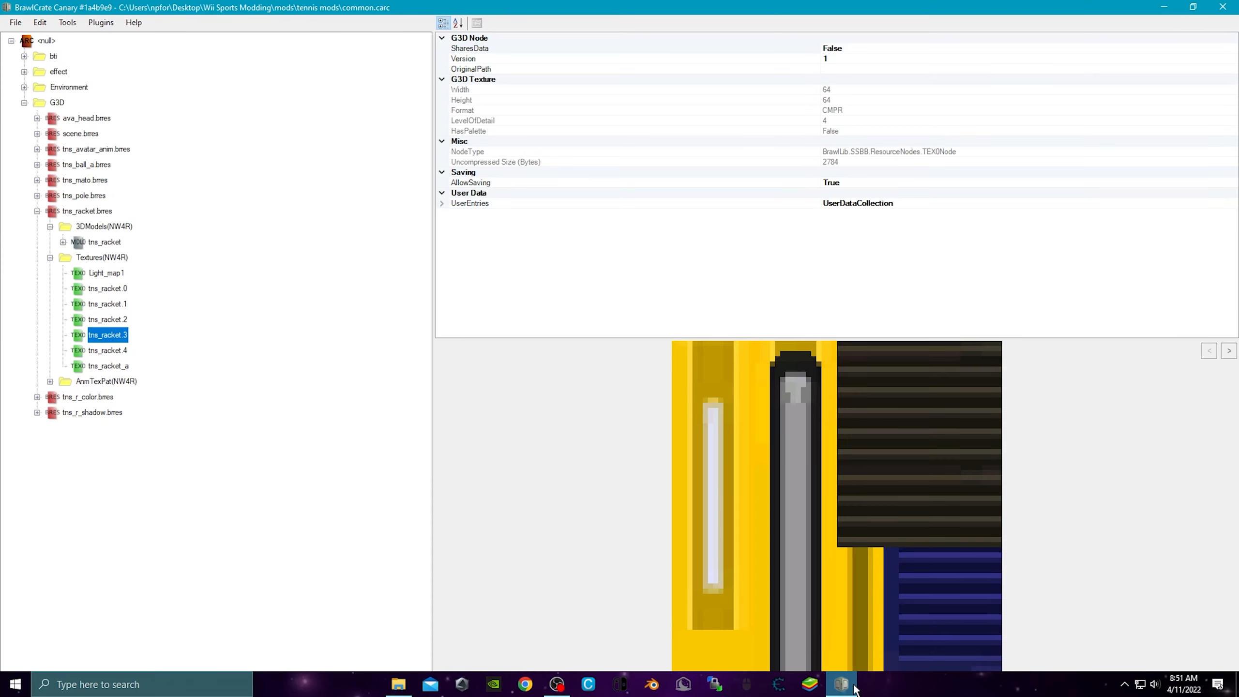
left_click_drag(592, 6, 978, 358)
scroll(866, 547, "down", 3)
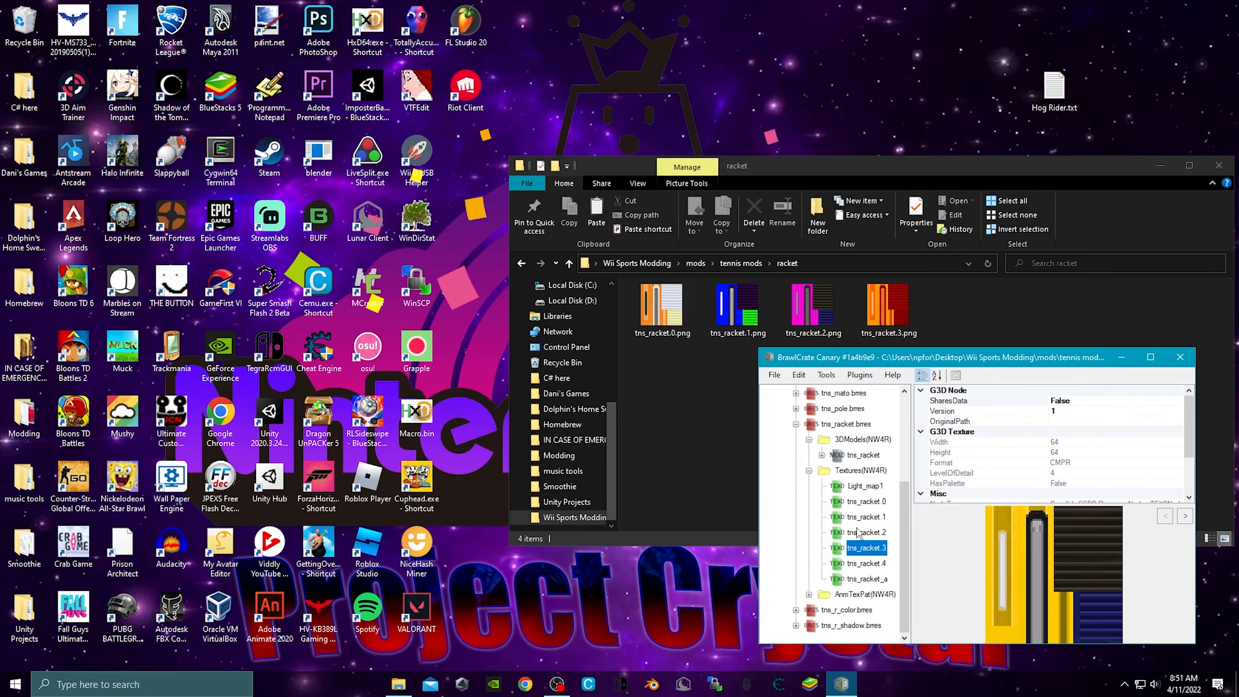
Step: Replace the tns_racket.0 texture with tns_racket.0.png, using the CMPR format
left_click(864, 504)
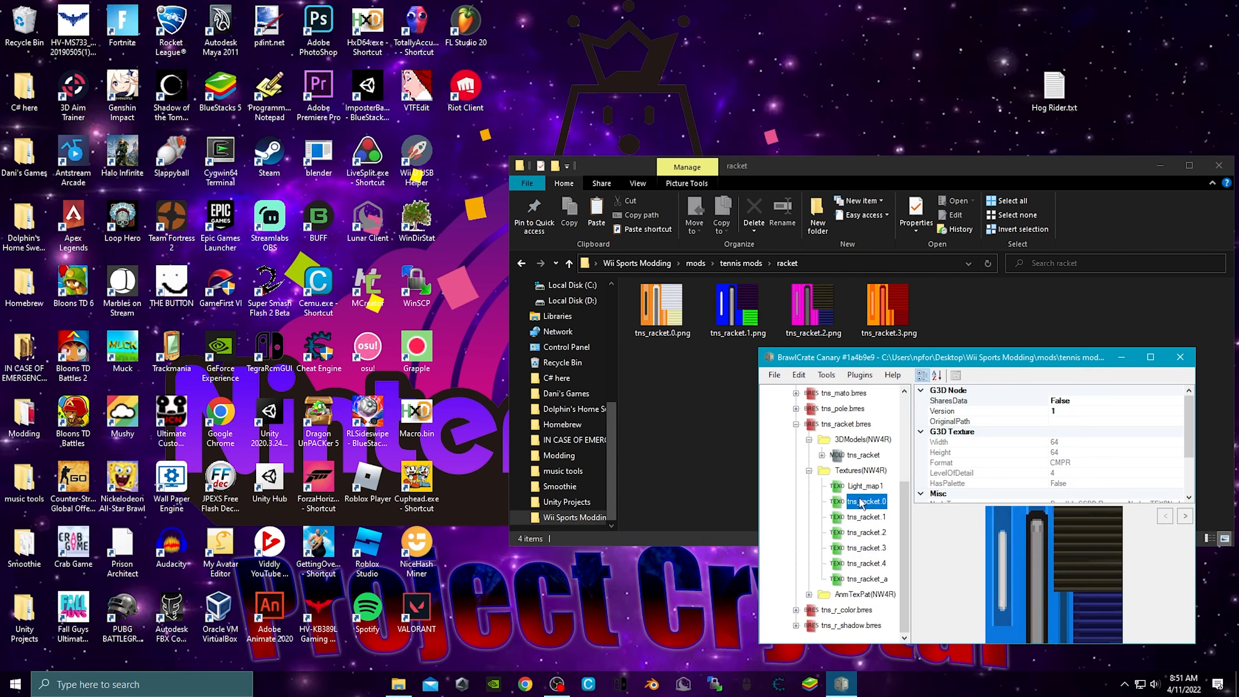
right_click(860, 503)
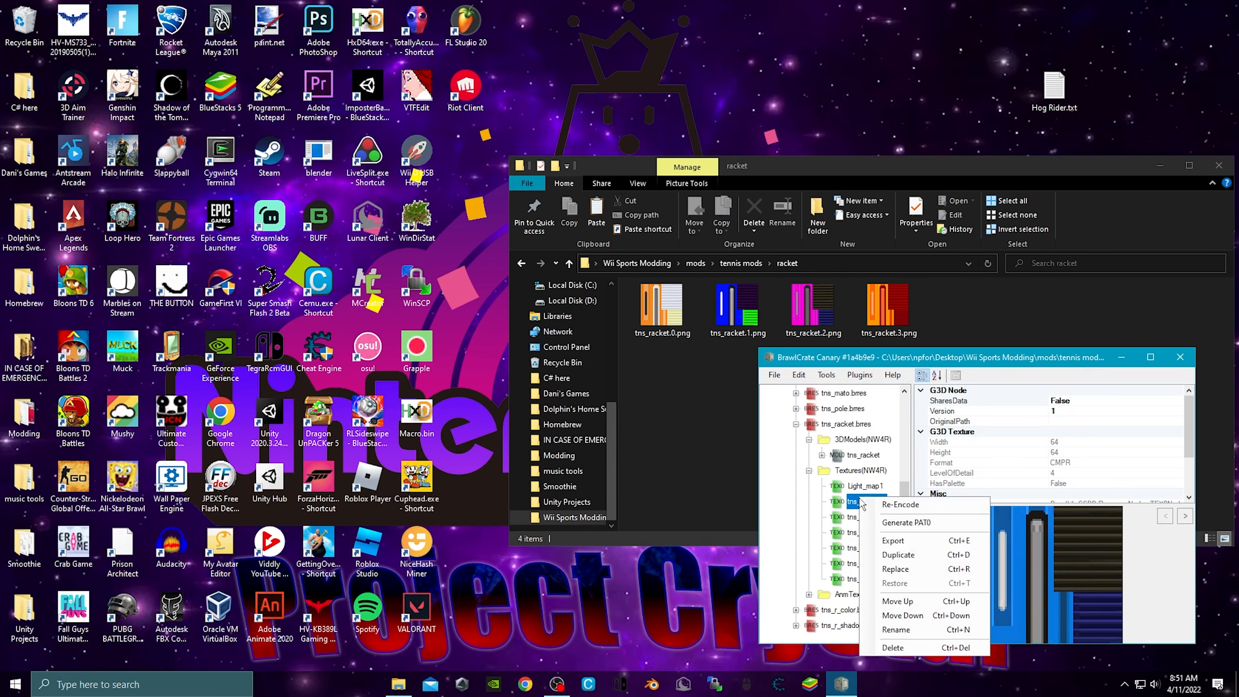
left_click(891, 572)
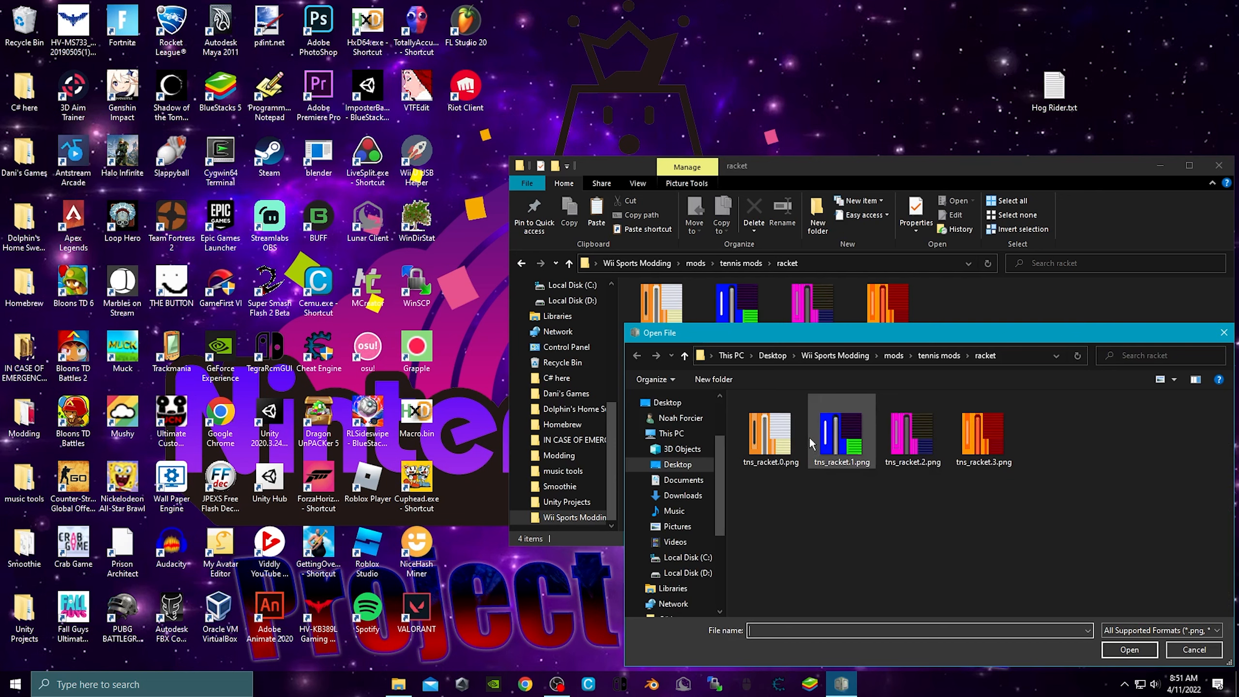
left_click_drag(814, 338, 255, 288)
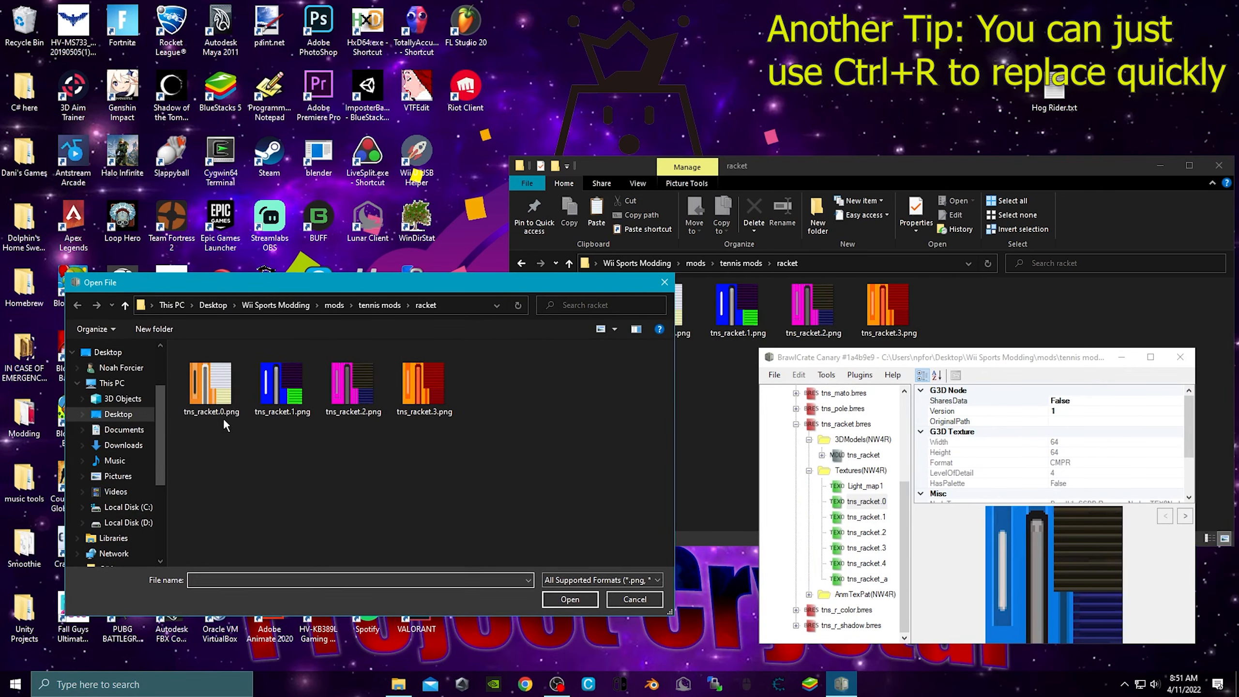
double_click(229, 395)
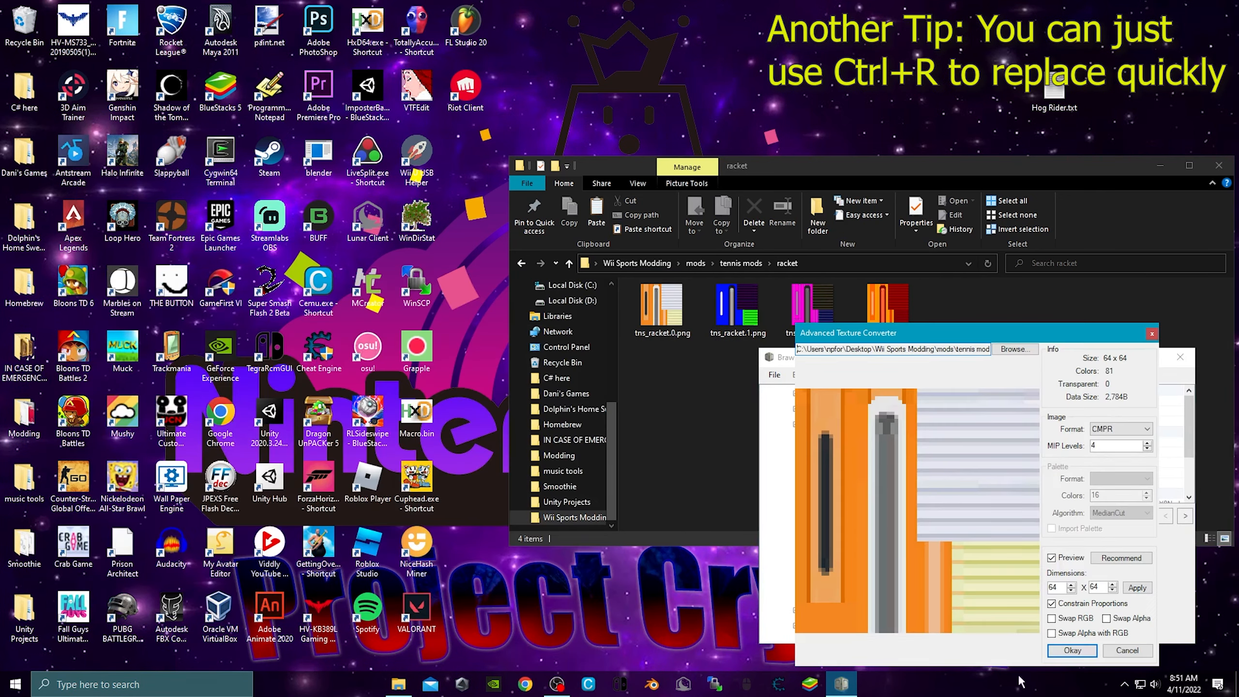
left_click_drag(1012, 334, 558, 170)
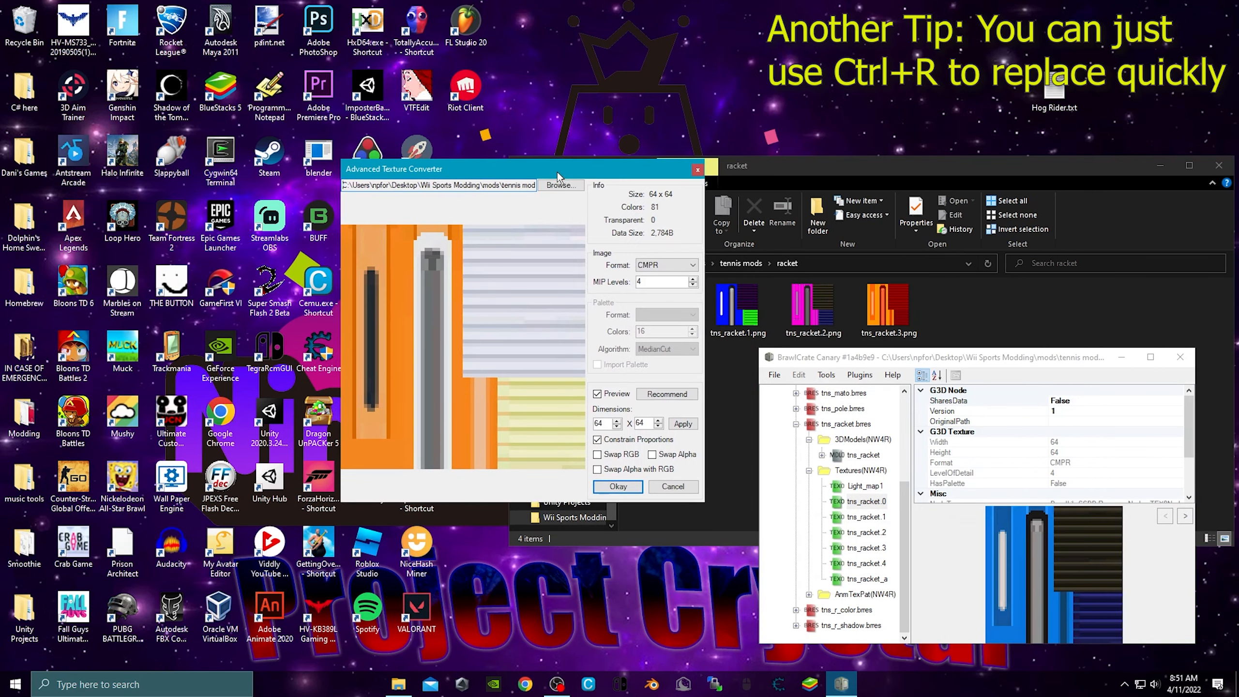
left_click(645, 269)
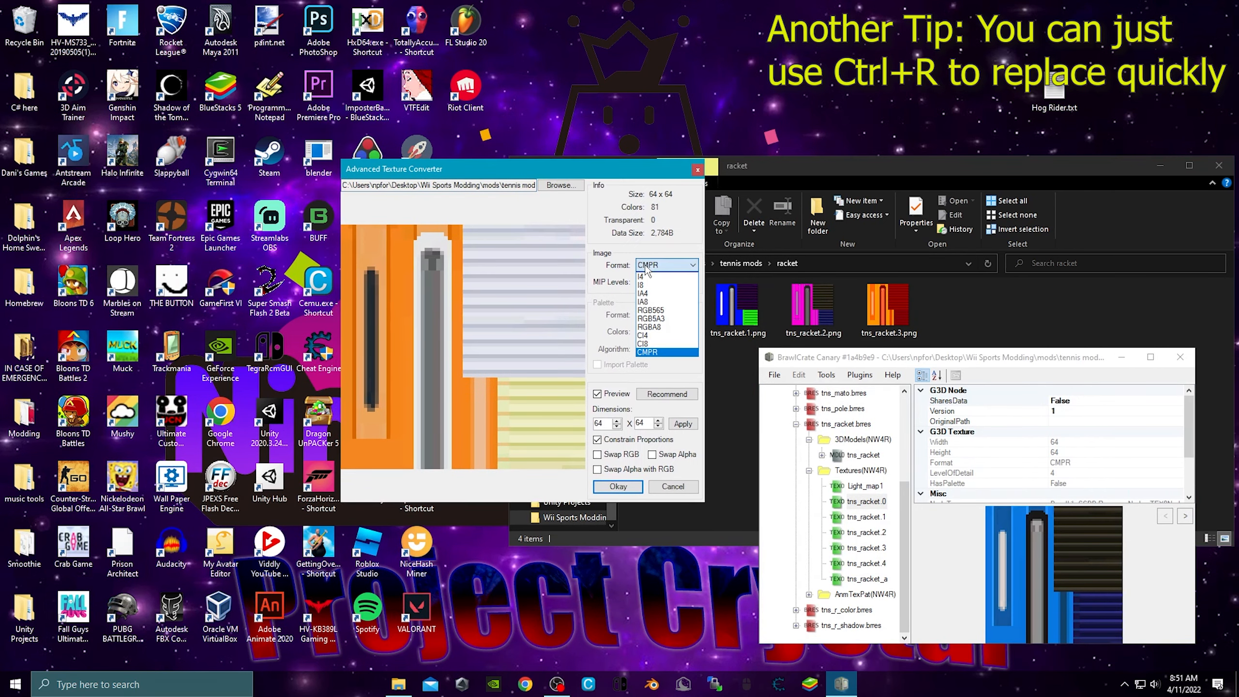
left_click(651, 353)
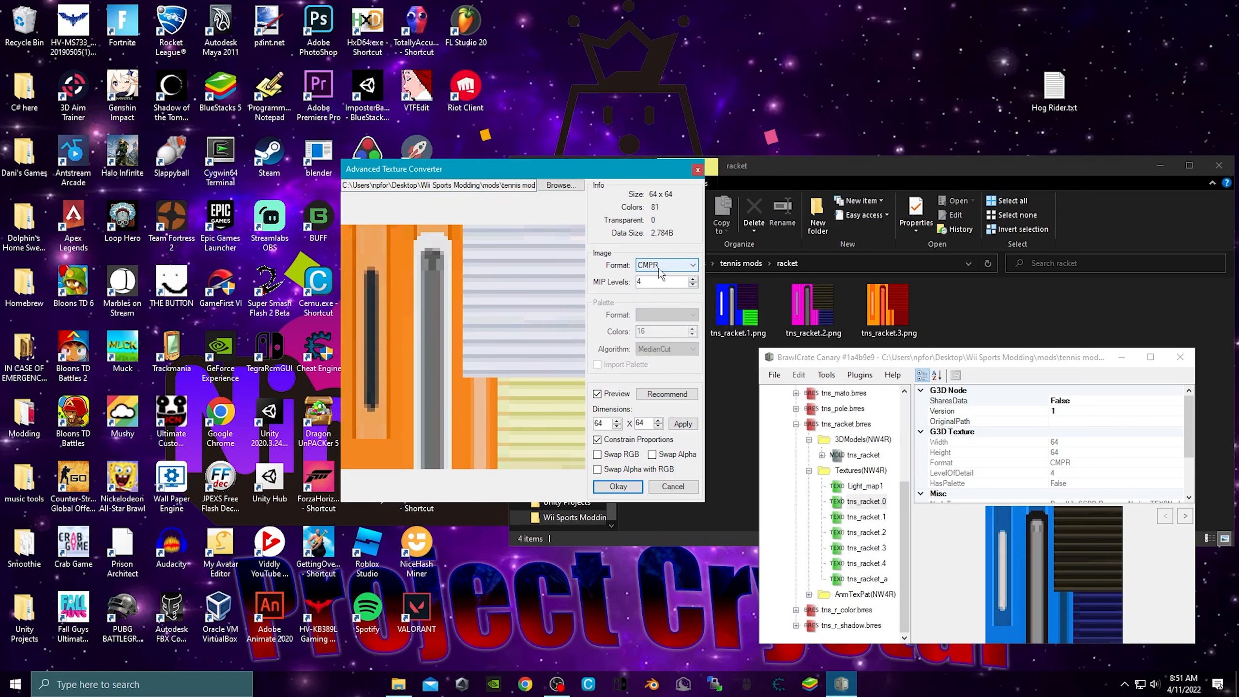
left_click(630, 486)
Step: Replace the tns_racket.1 texture with tns_racket.1.png, accepting the CMPR conversion settings
left_click(866, 517)
key("ctrl+r")
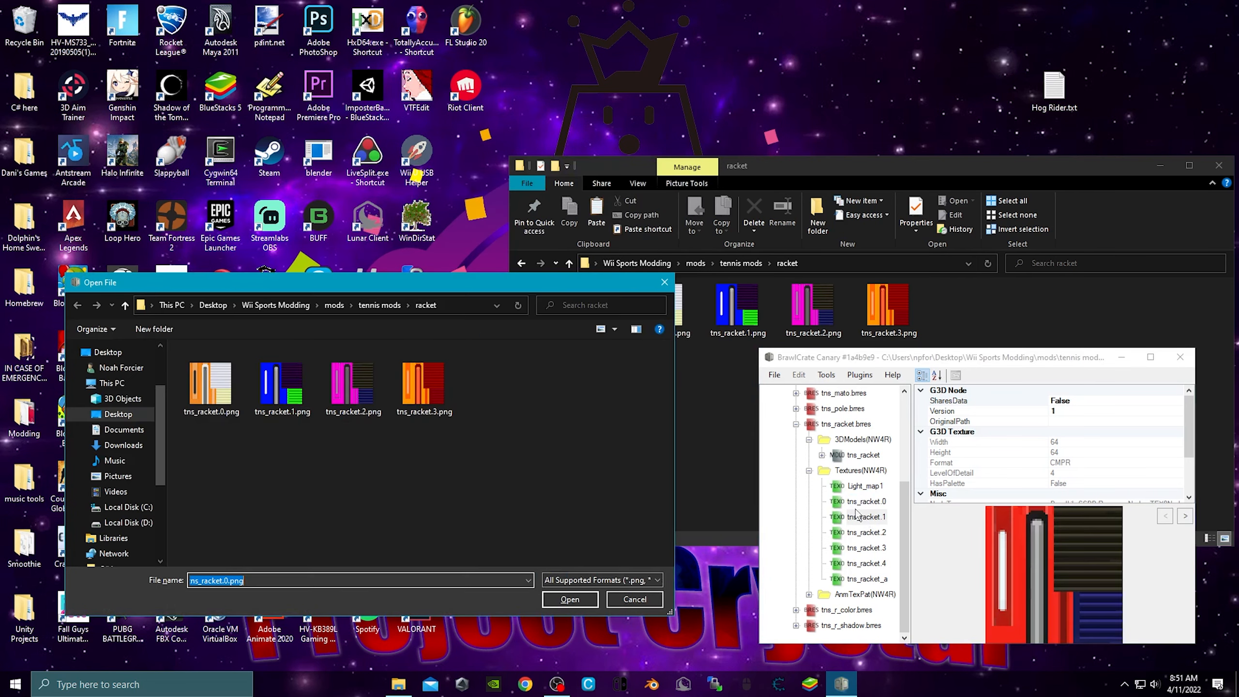
double_click(293, 378)
left_click(1093, 650)
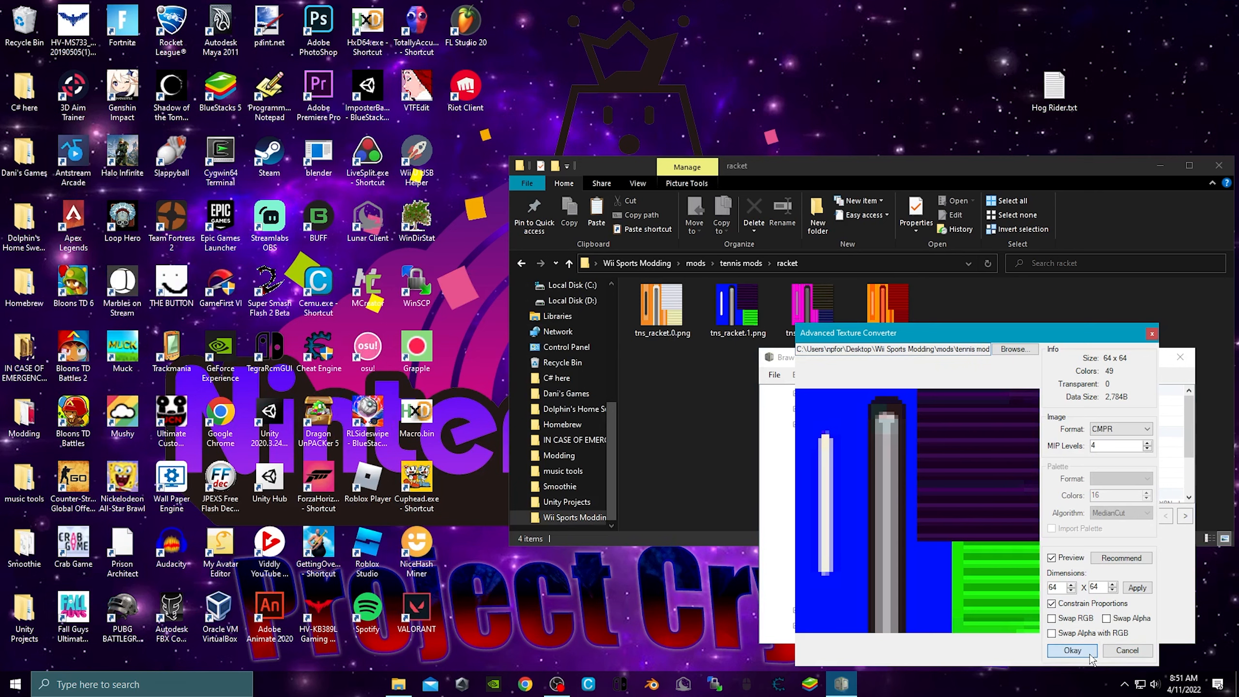
Step: Replace the tns_racket.2 texture with tns_racket.2.png, accepting the CMPR conversion settings
left_click(856, 532)
key("ctrl+r")
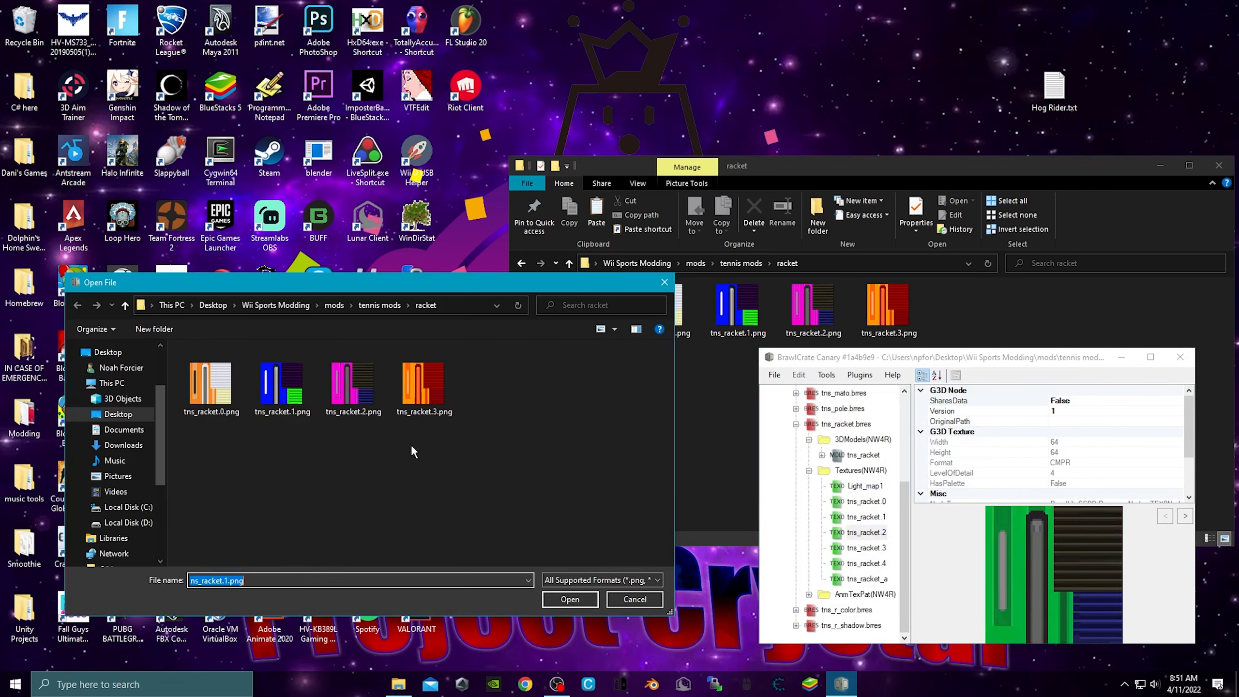
double_click(354, 381)
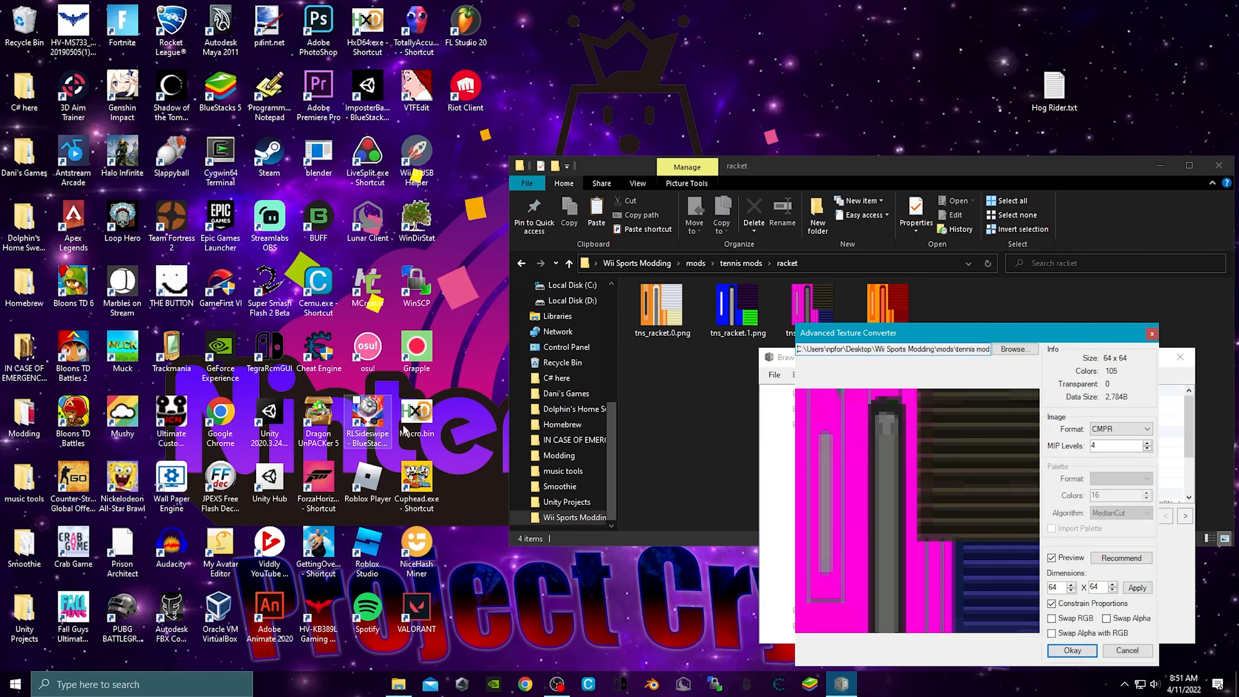
left_click(1072, 650)
Step: Replace the tns_racket.3 texture with tns_racket.3.png, accepting the CMPR conversion settings
left_click(866, 547)
key("ctrl+r")
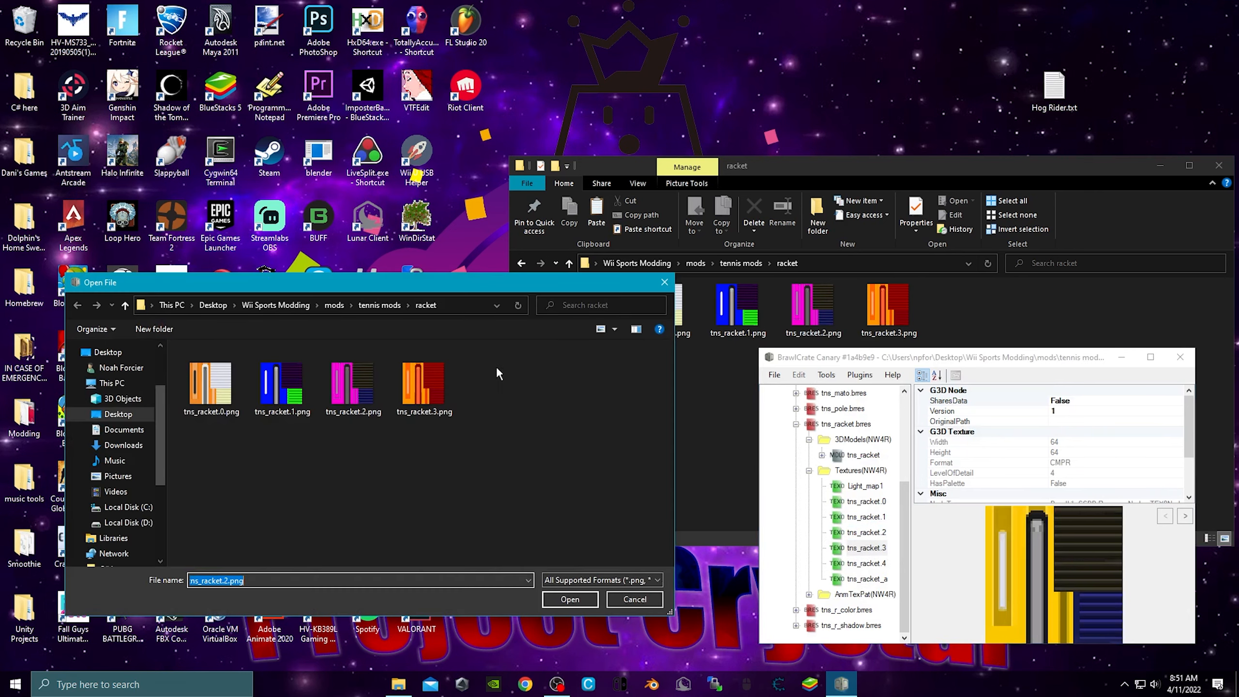
double_click(423, 386)
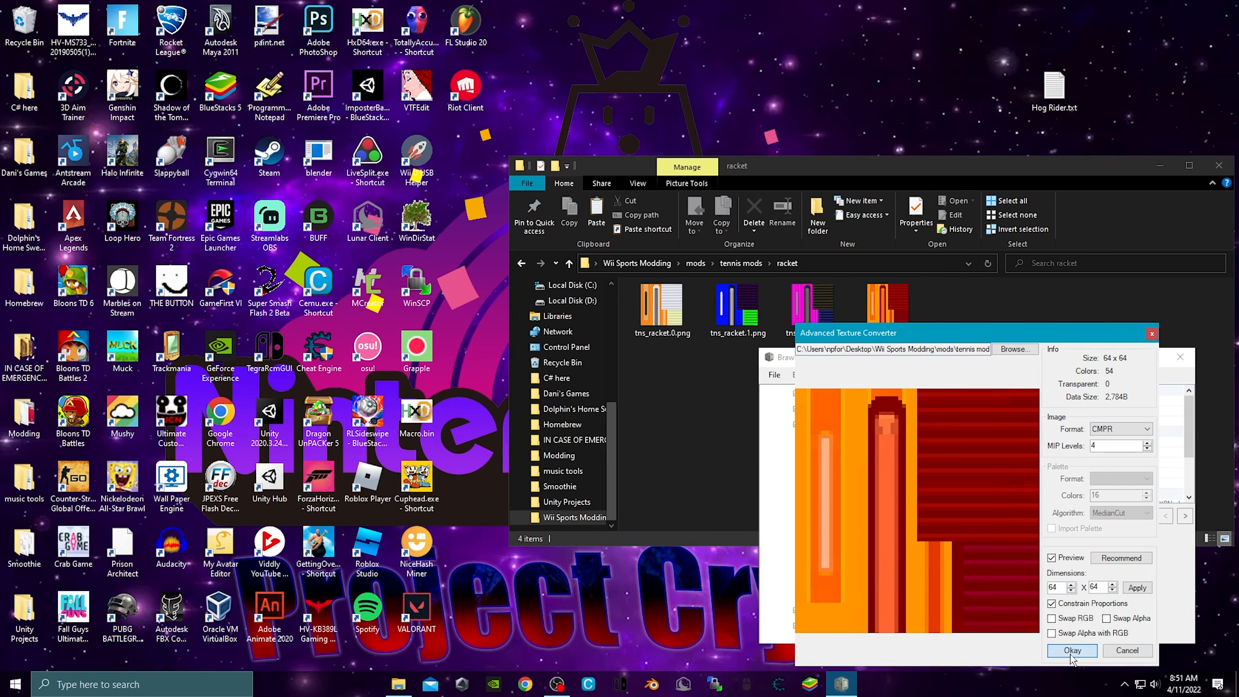
left_click(1072, 651)
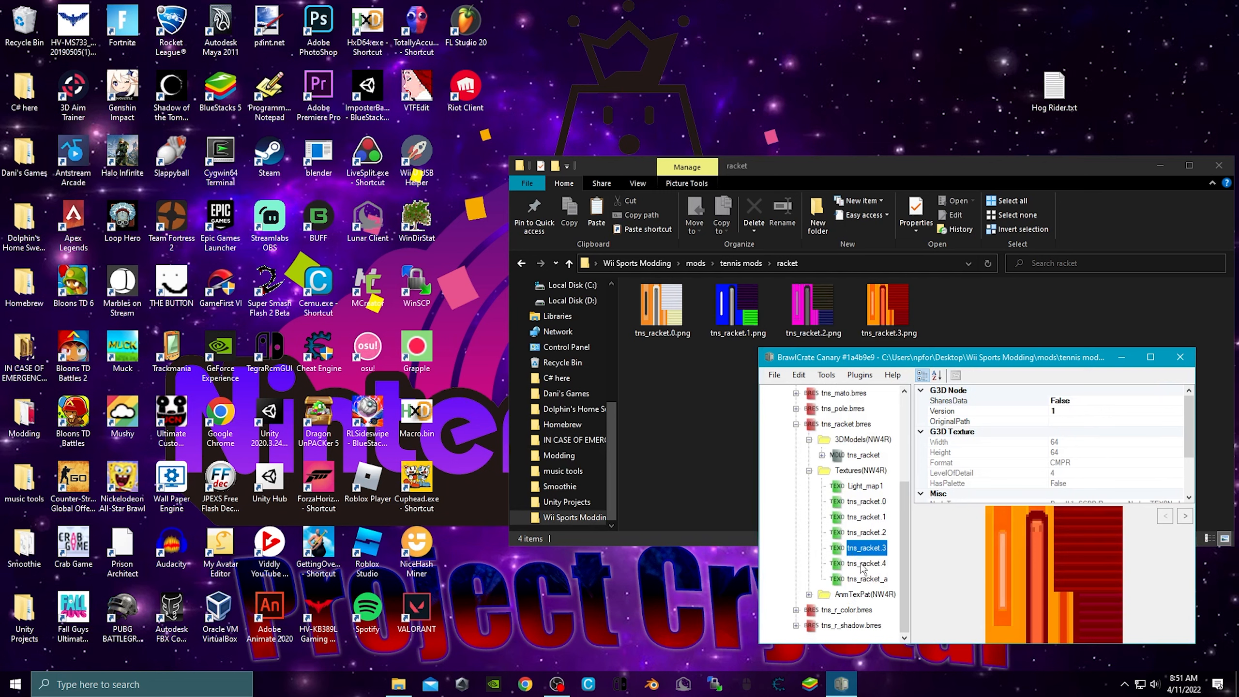
Step: Preview the replaced tns_racket.0 texture, save the common.carc archive and close BrawlCrate
left_click(867, 501)
left_click(774, 374)
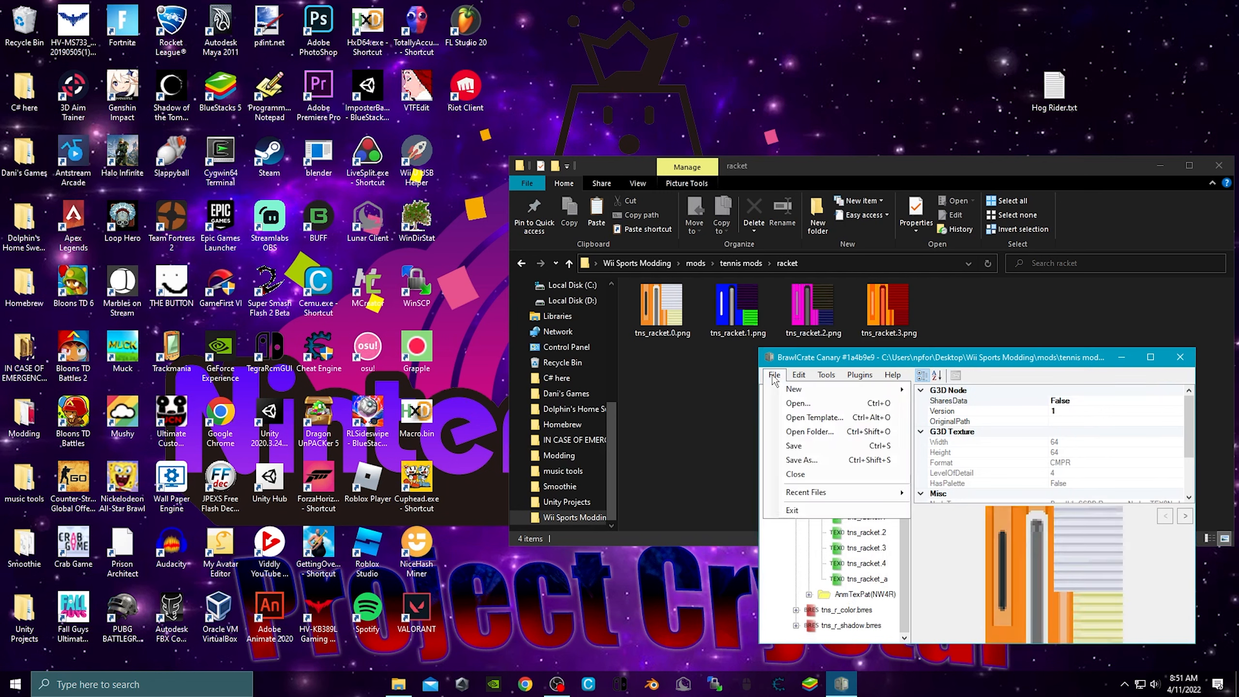
left_click(800, 449)
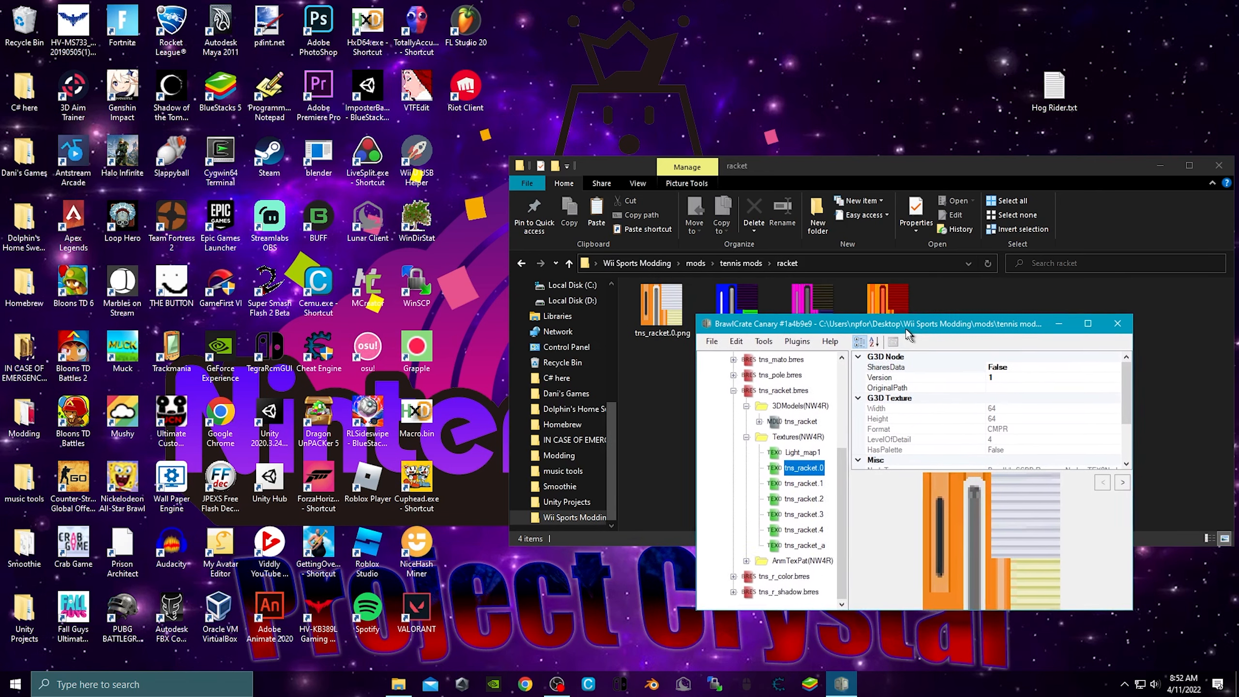
left_click(1179, 357)
Step: Copy the modified common.carc from the tennis mods folder
left_click(741, 263)
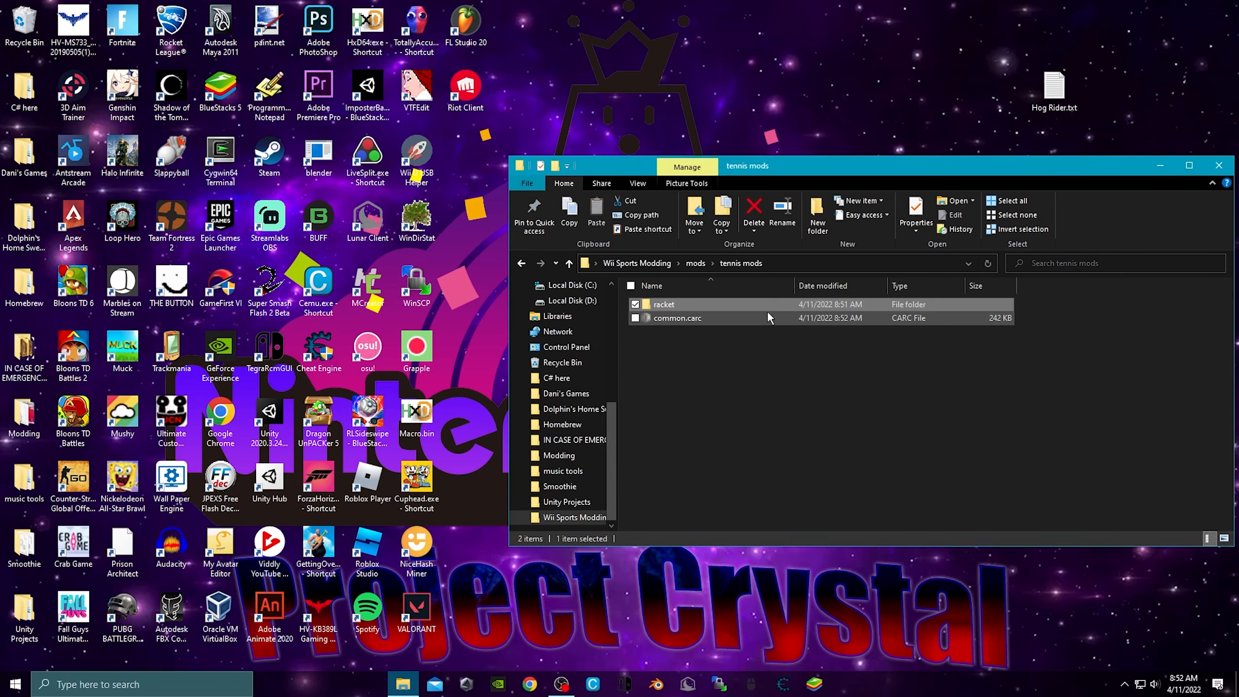
left_click(743, 317)
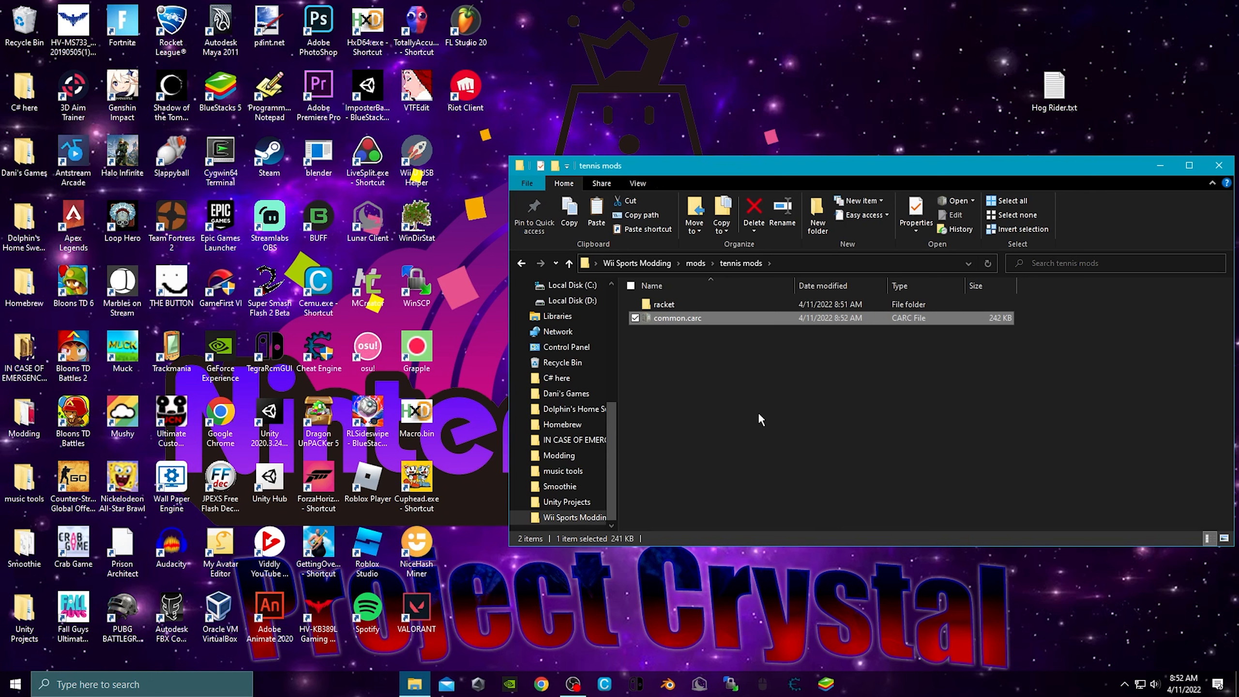
left_click(820, 331)
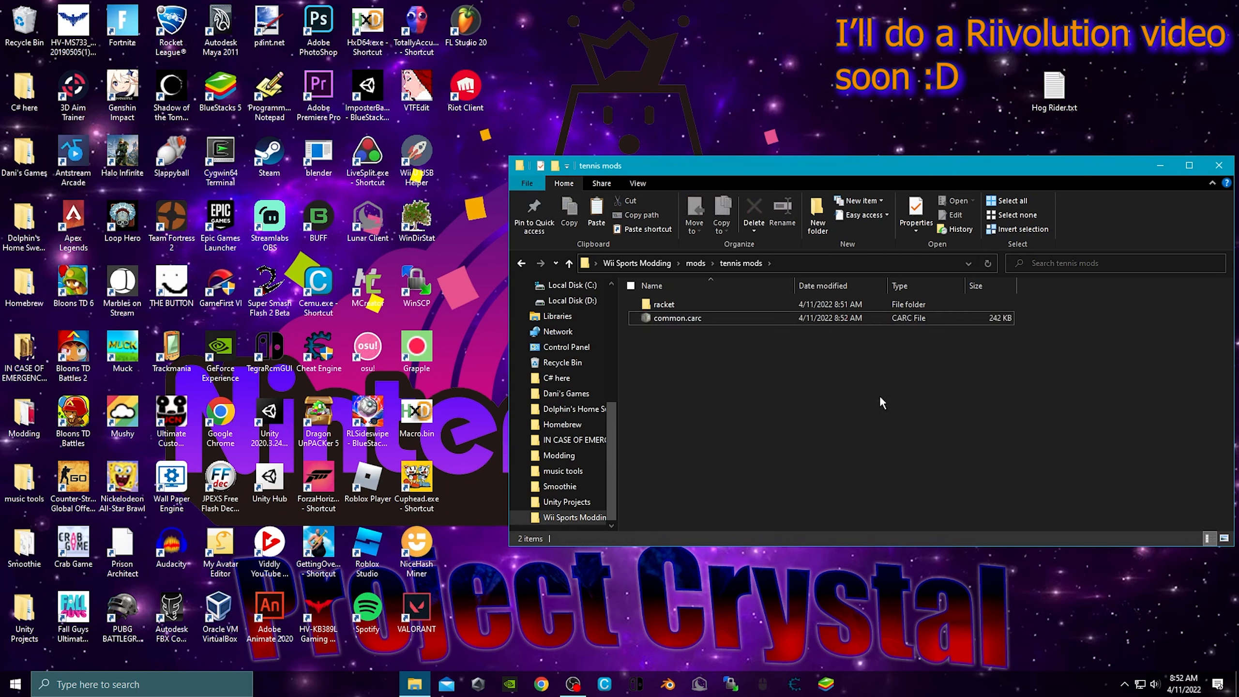
Step: Paste the modified common.carc into DATA\files\Common\RPTnsScene of Wii Sports Modding, replacing the existing file
left_click(652, 264)
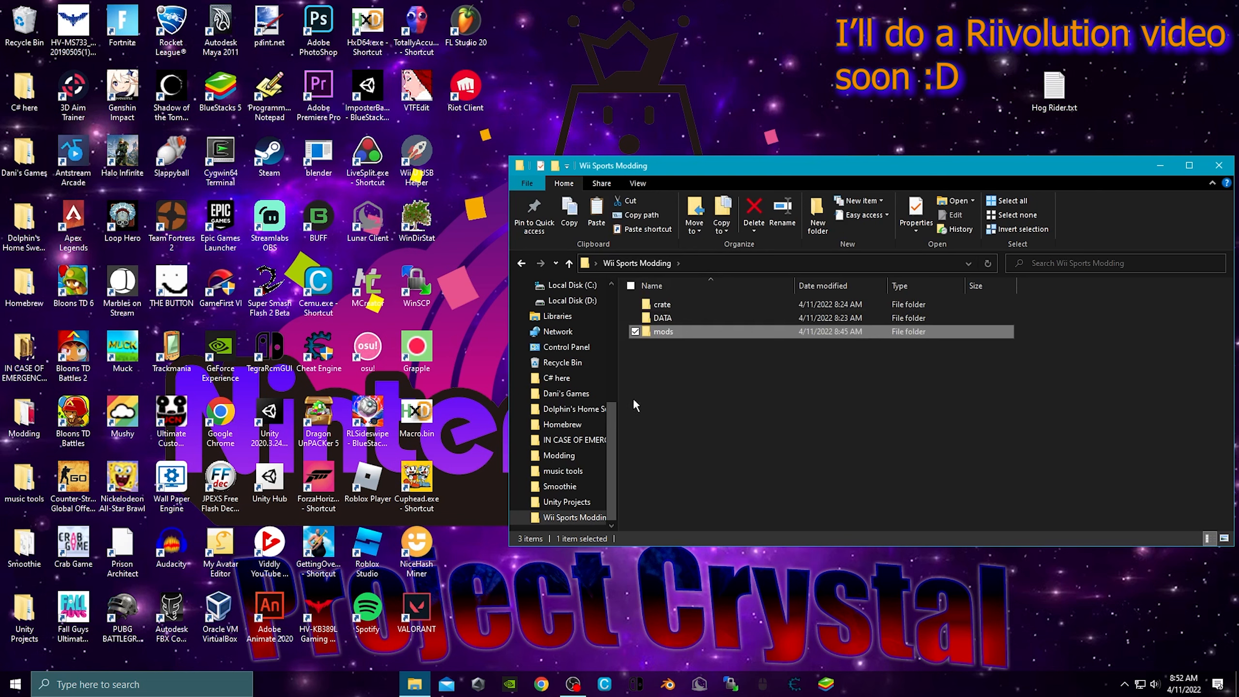
double_click(710, 320)
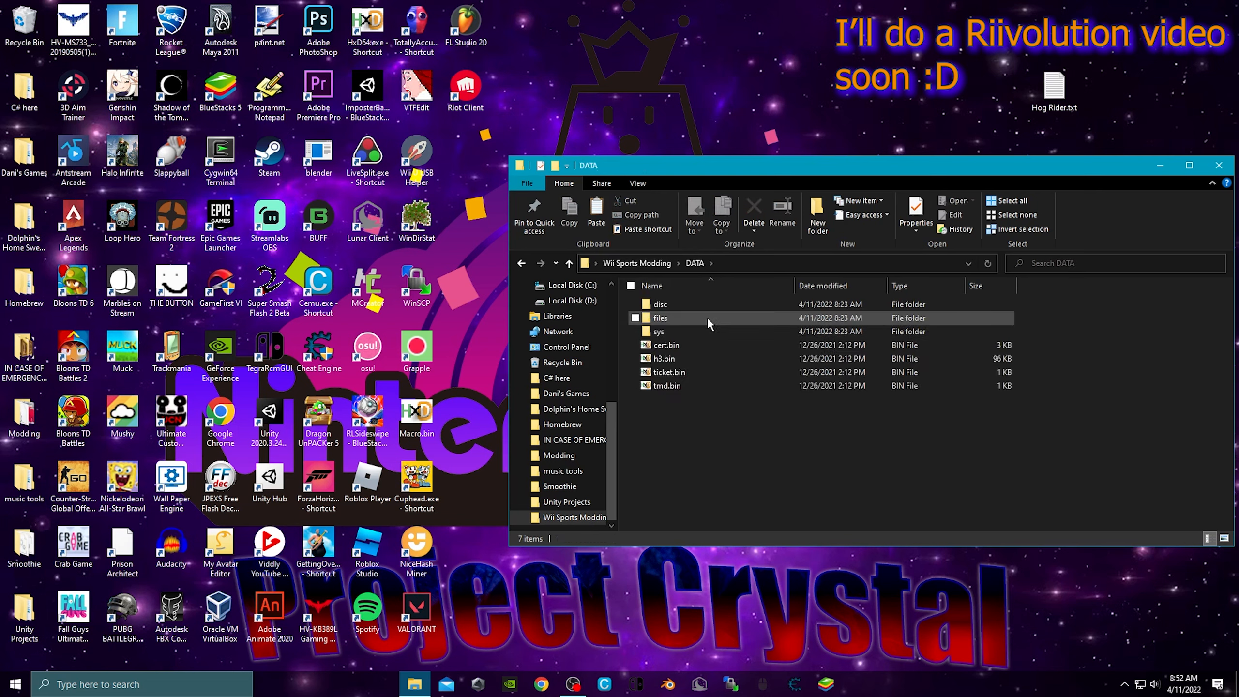
double_click(707, 317)
double_click(699, 306)
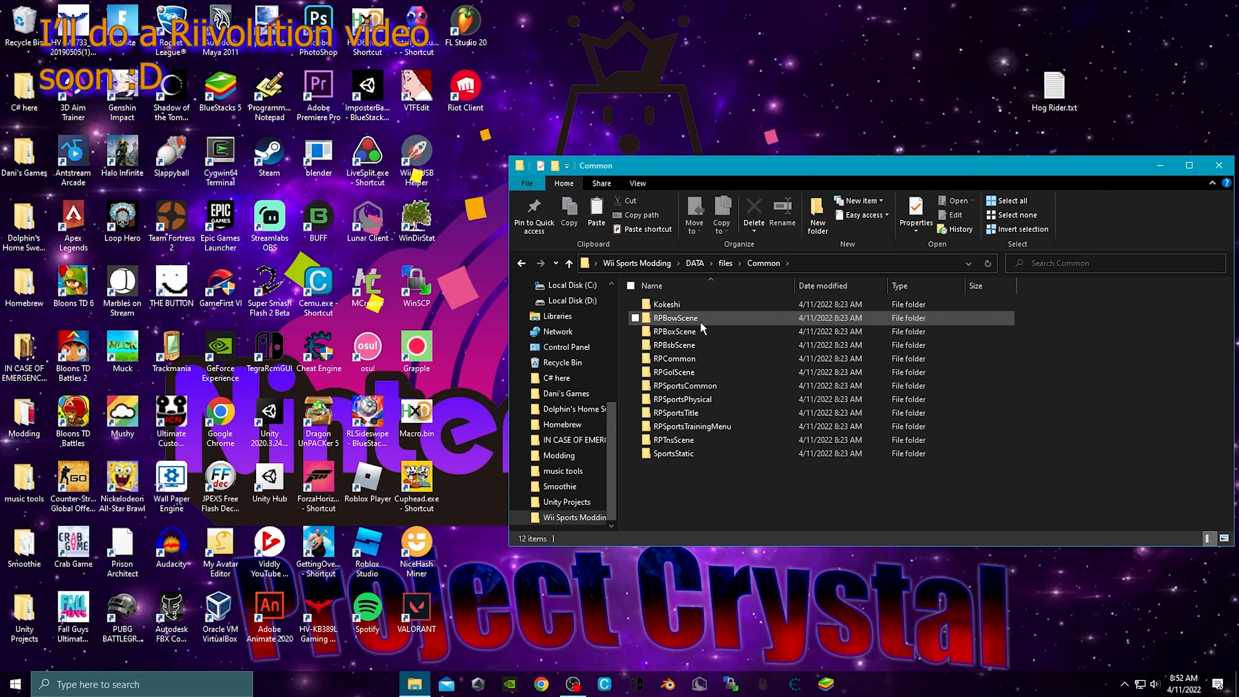
double_click(710, 439)
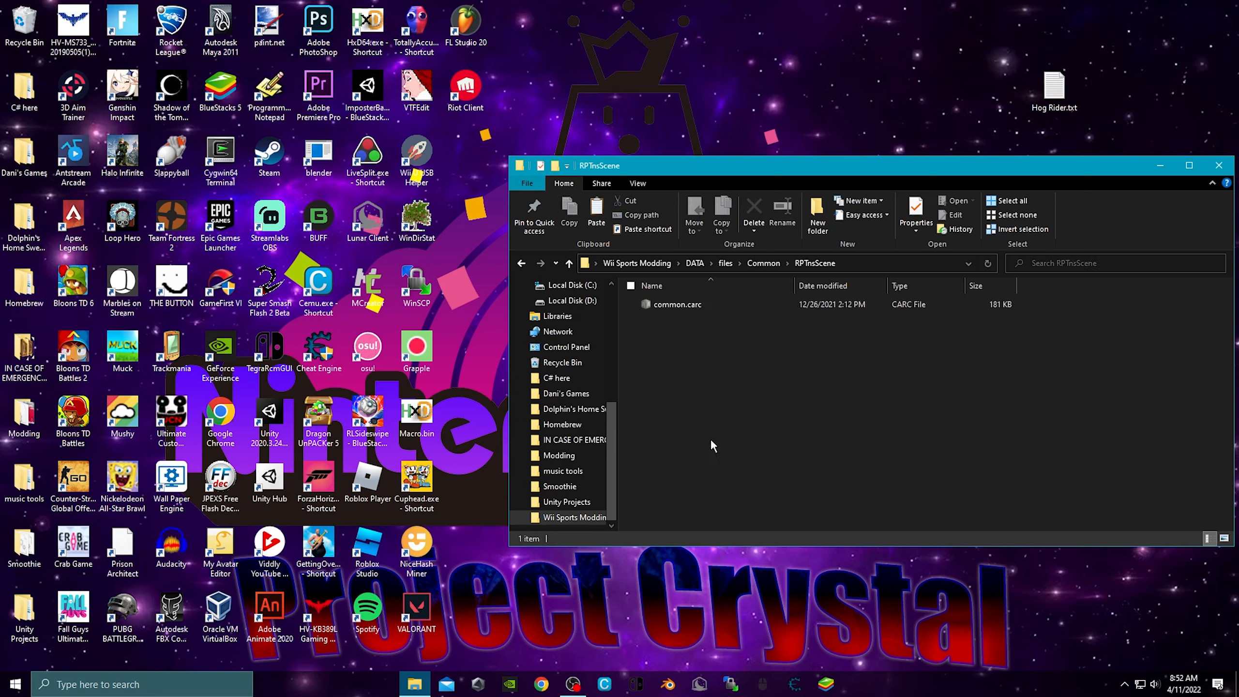
right_click(787, 398)
left_click(827, 482)
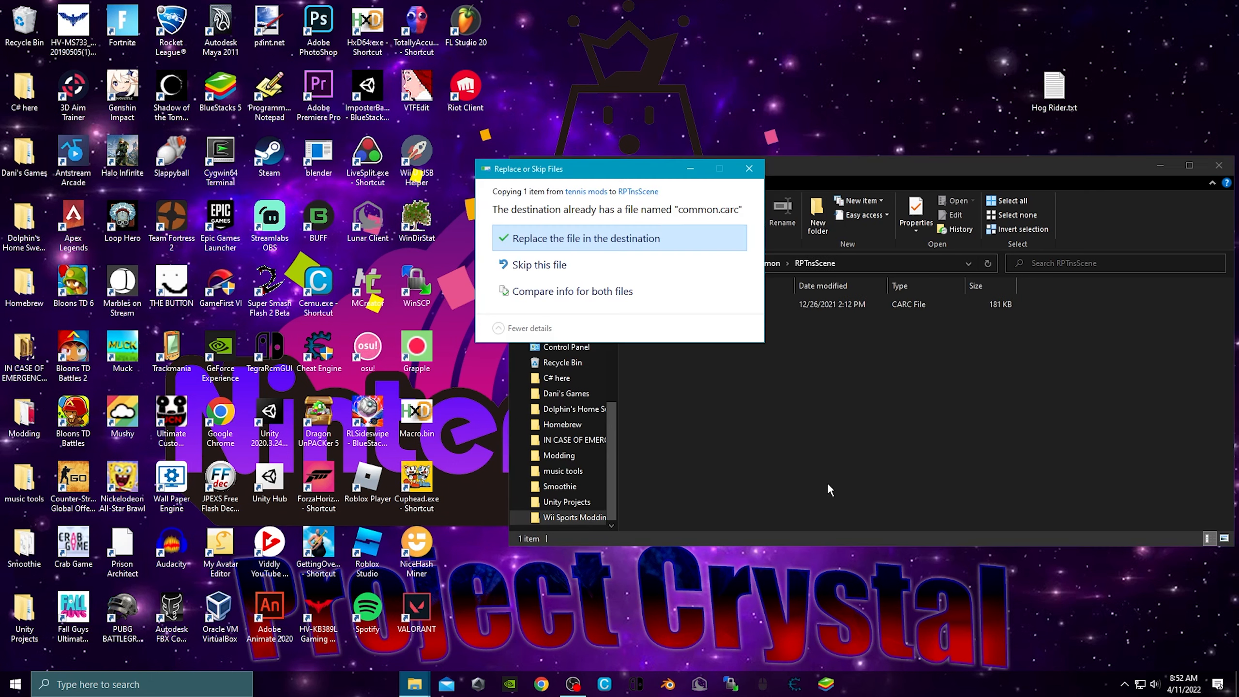
left_click(562, 244)
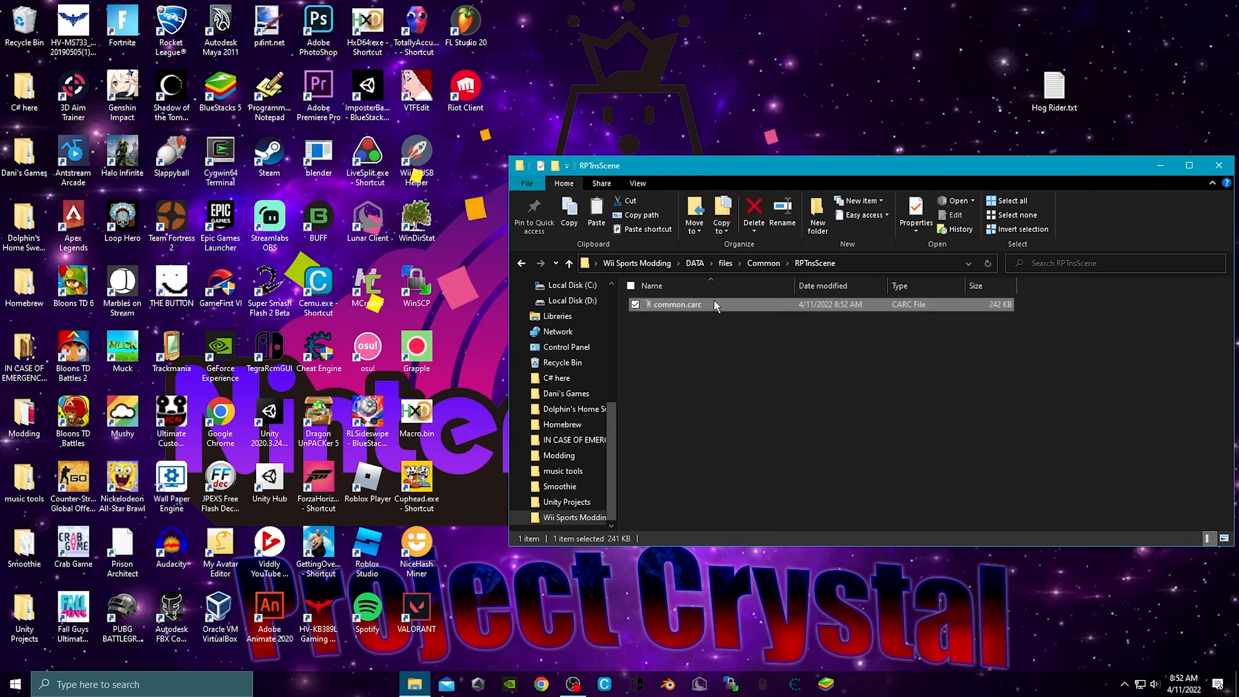
Step: Check in the properties of main.dol in DATA\sys which program opens it, and close them
left_click(694, 264)
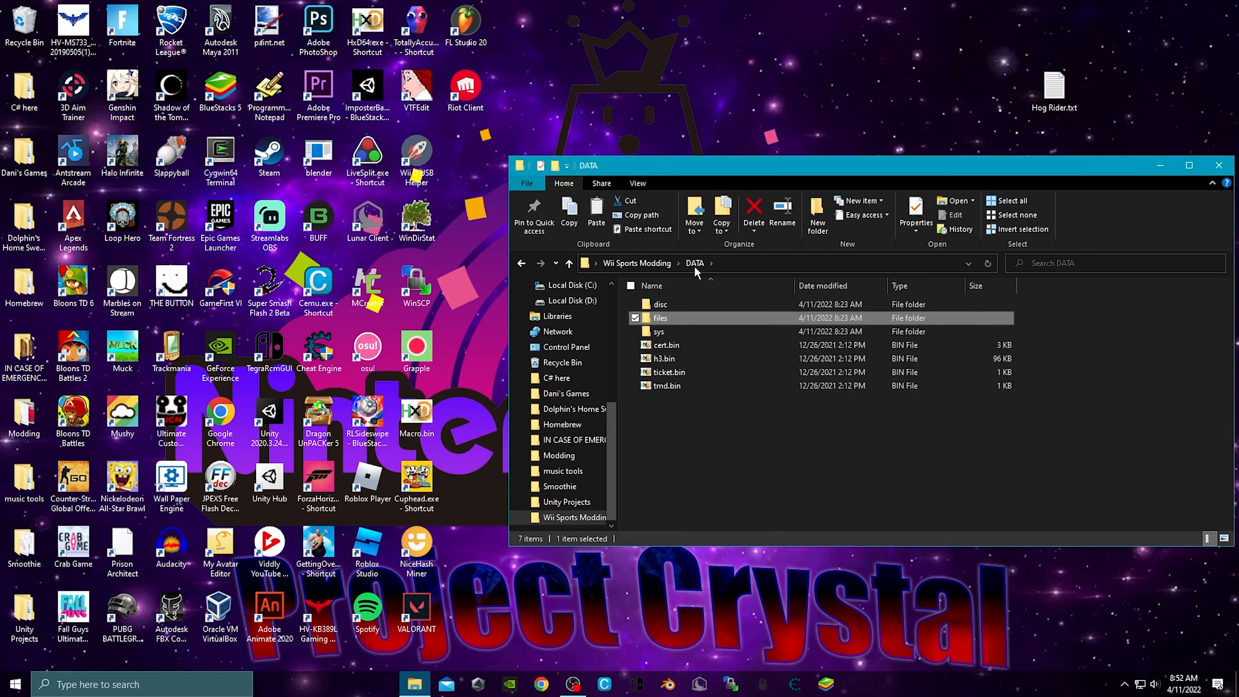
double_click(681, 330)
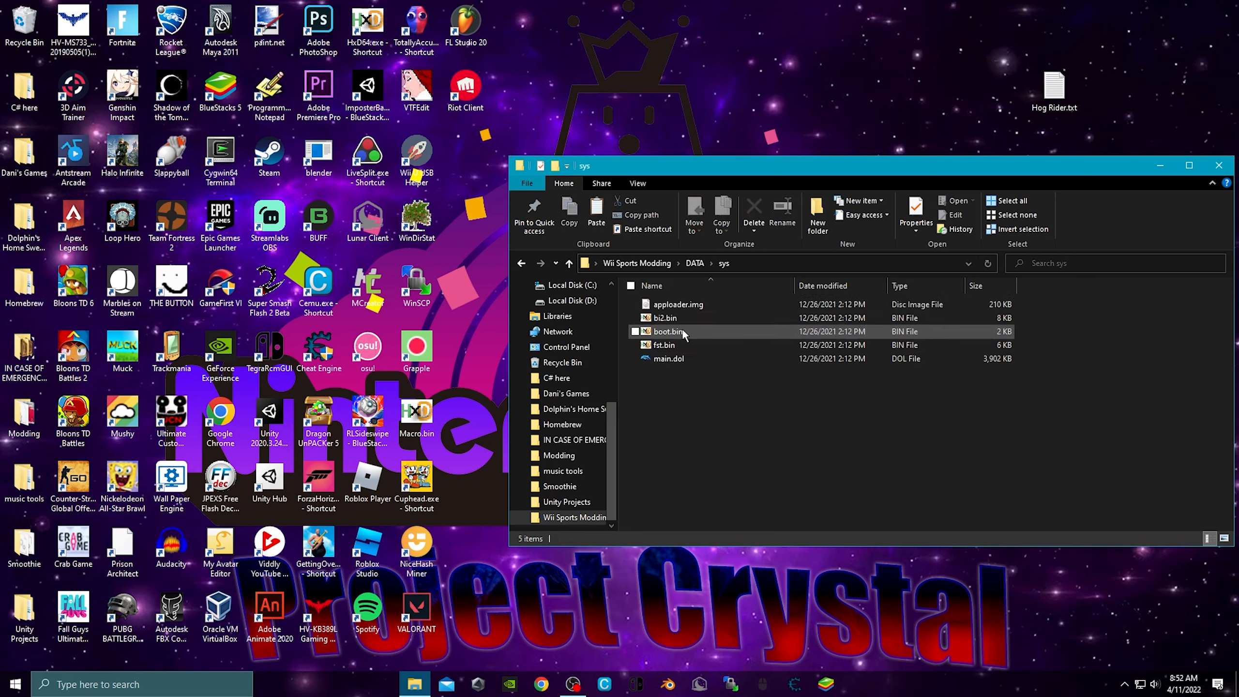
right_click(681, 359)
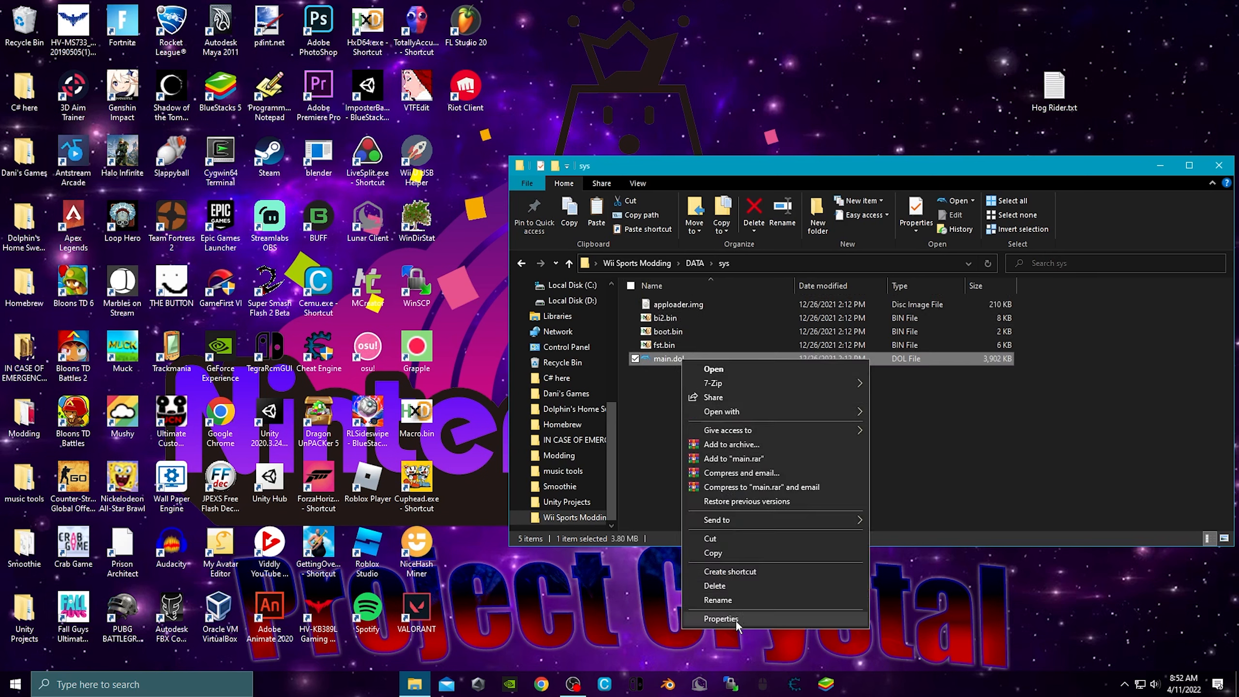
left_click(721, 618)
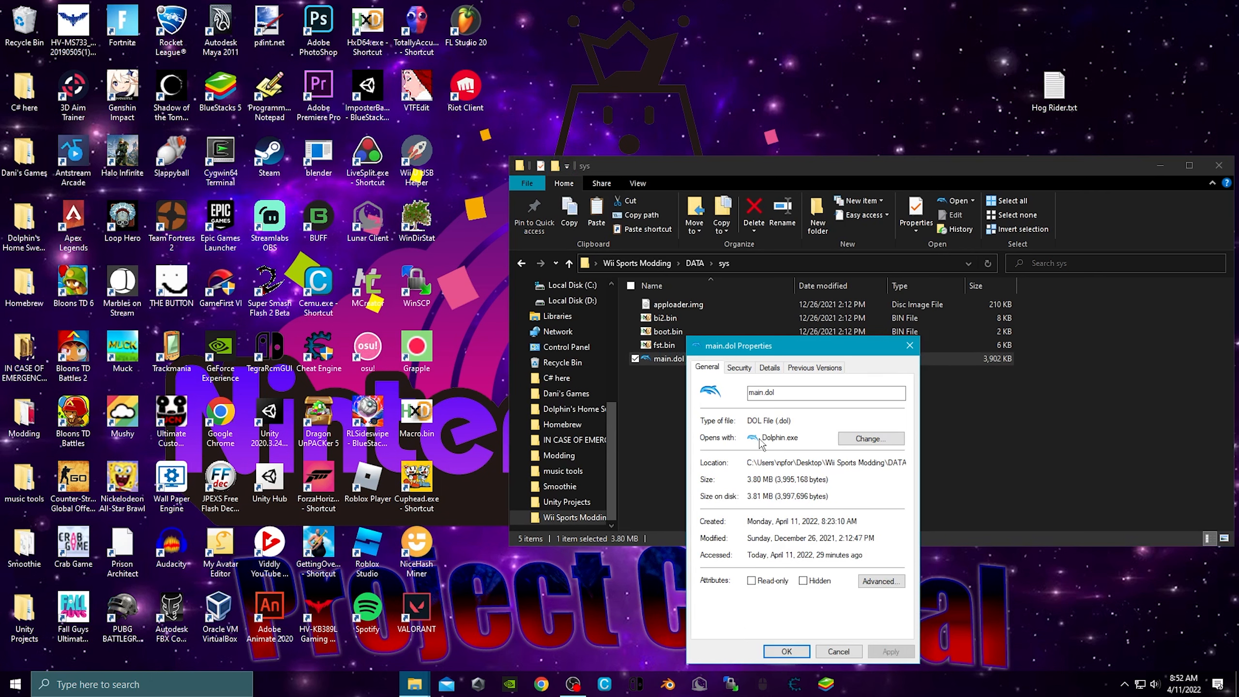
left_click(910, 347)
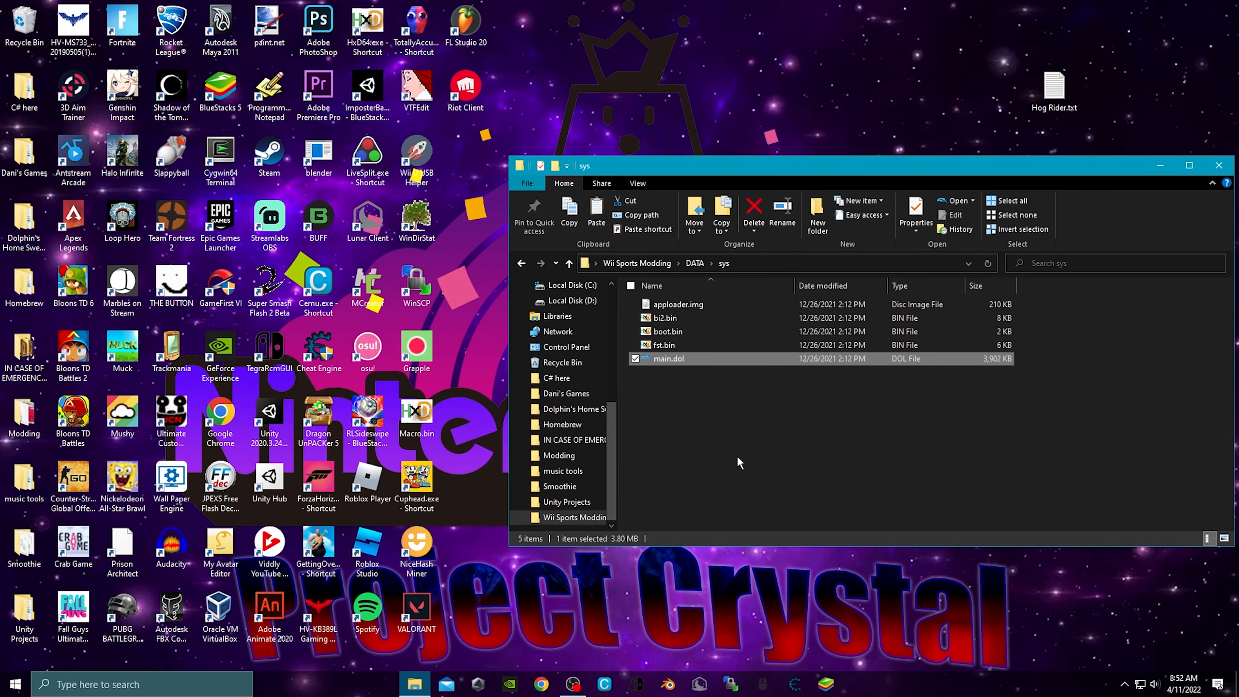
Step: Launch Dolphin.exe and boot main.dol from the Wii Sports Modding\DATA\sys folder
left_click(141, 683)
type("dolph")
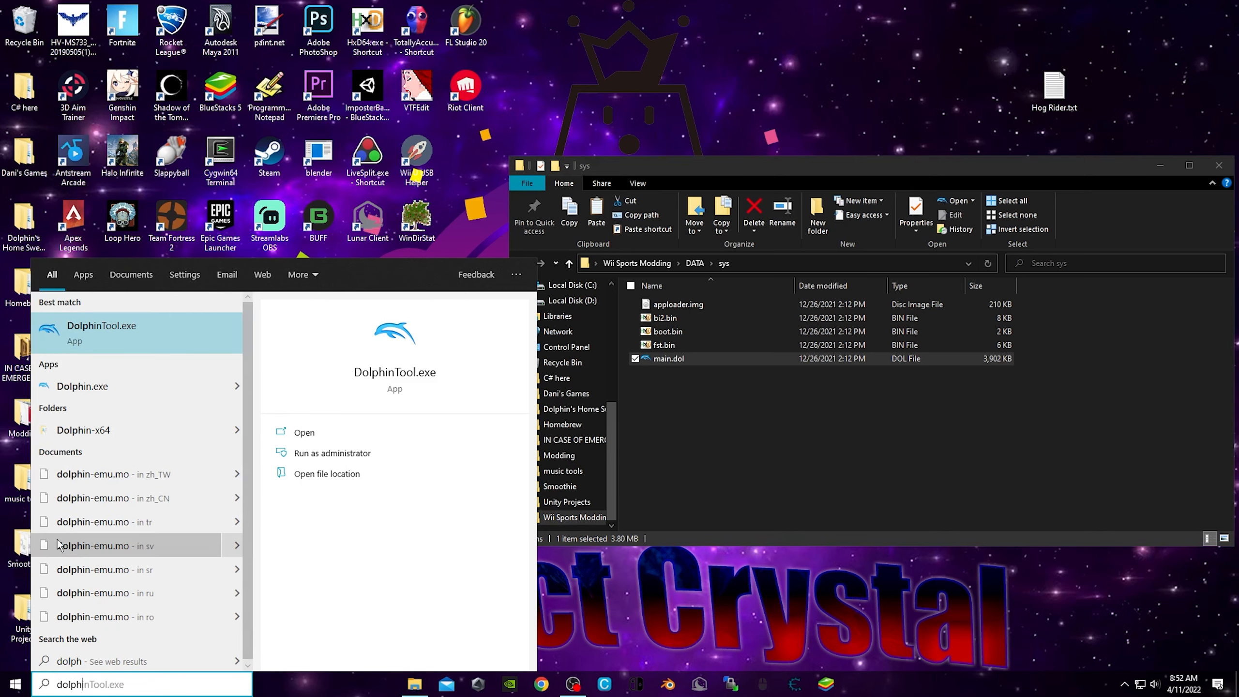
left_click(98, 387)
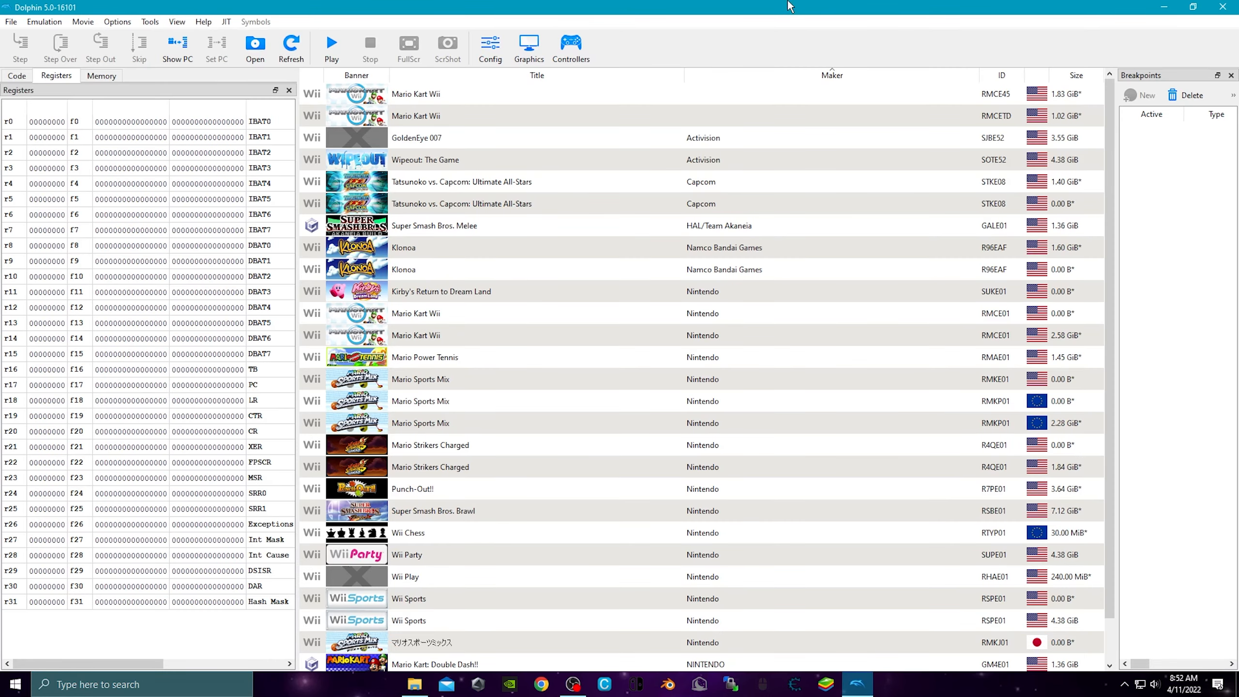
left_click(254, 46)
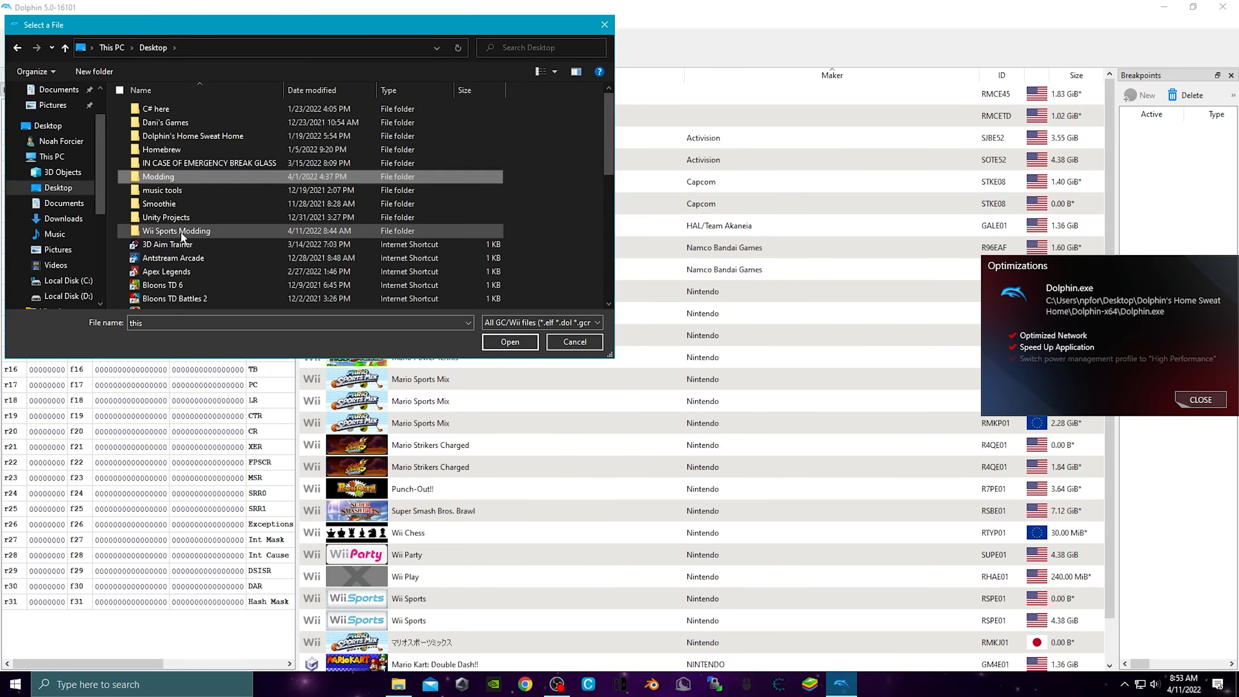
double_click(180, 231)
double_click(171, 126)
double_click(172, 136)
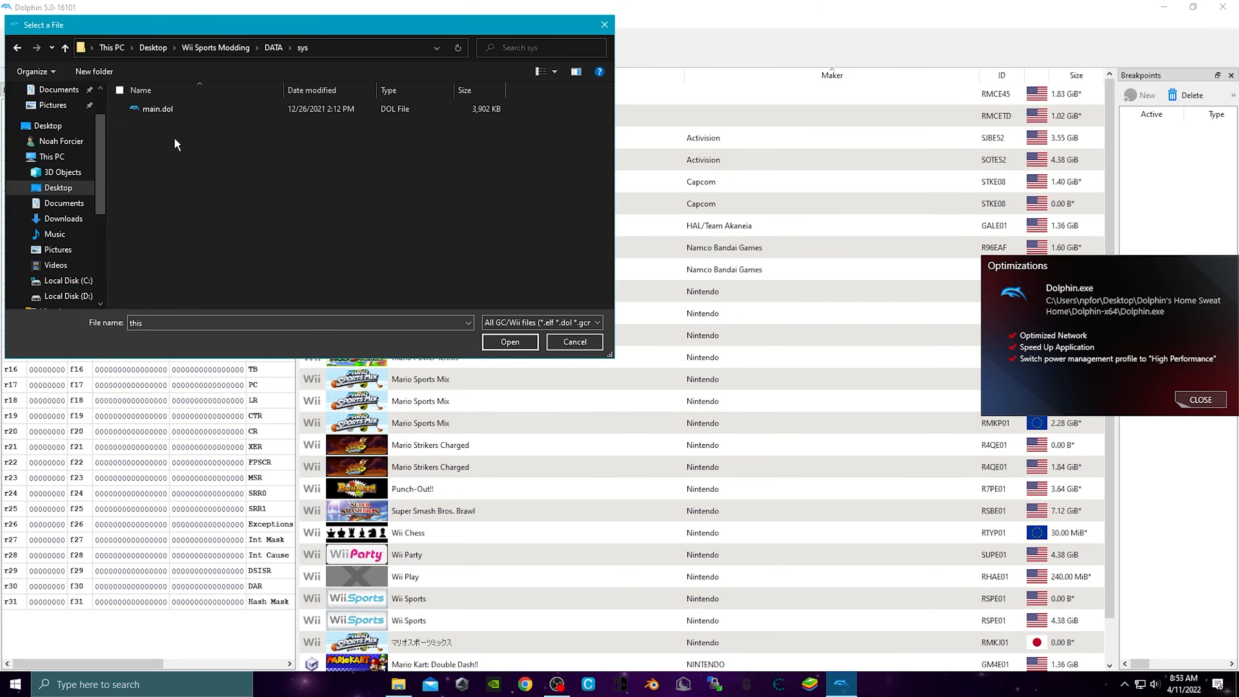
double_click(173, 109)
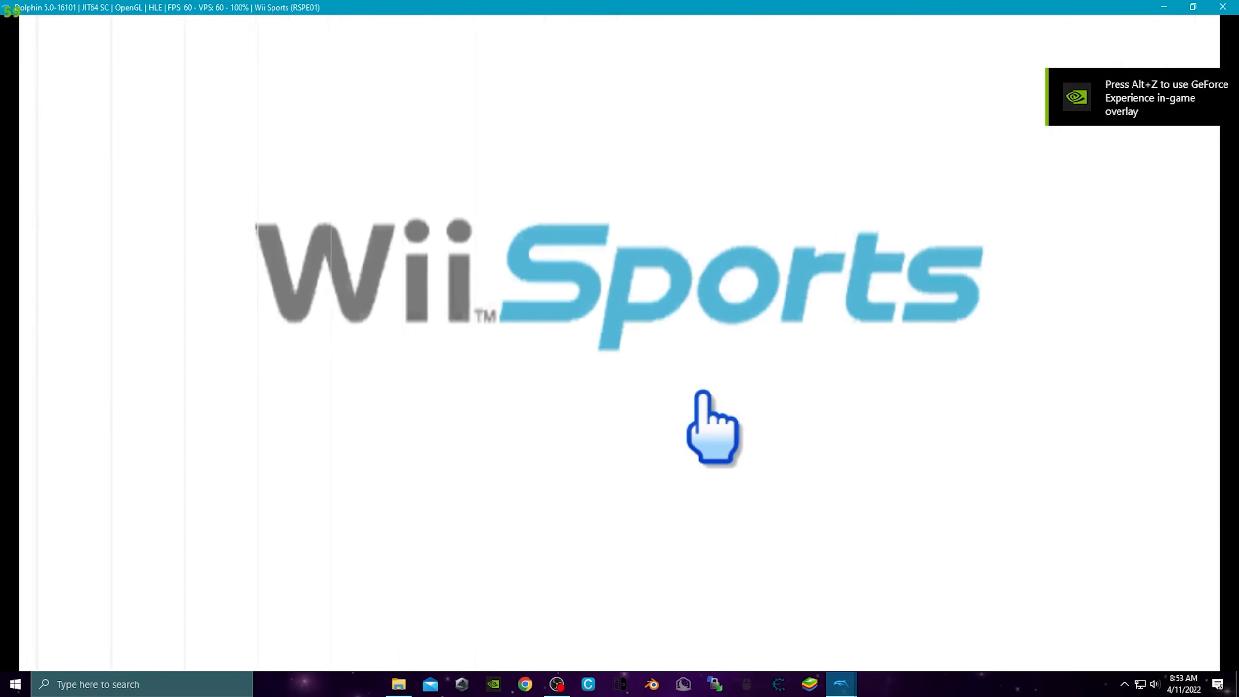
Step: Start the Returning Balls tennis training for one player with the offered Mii
left_click(658, 379)
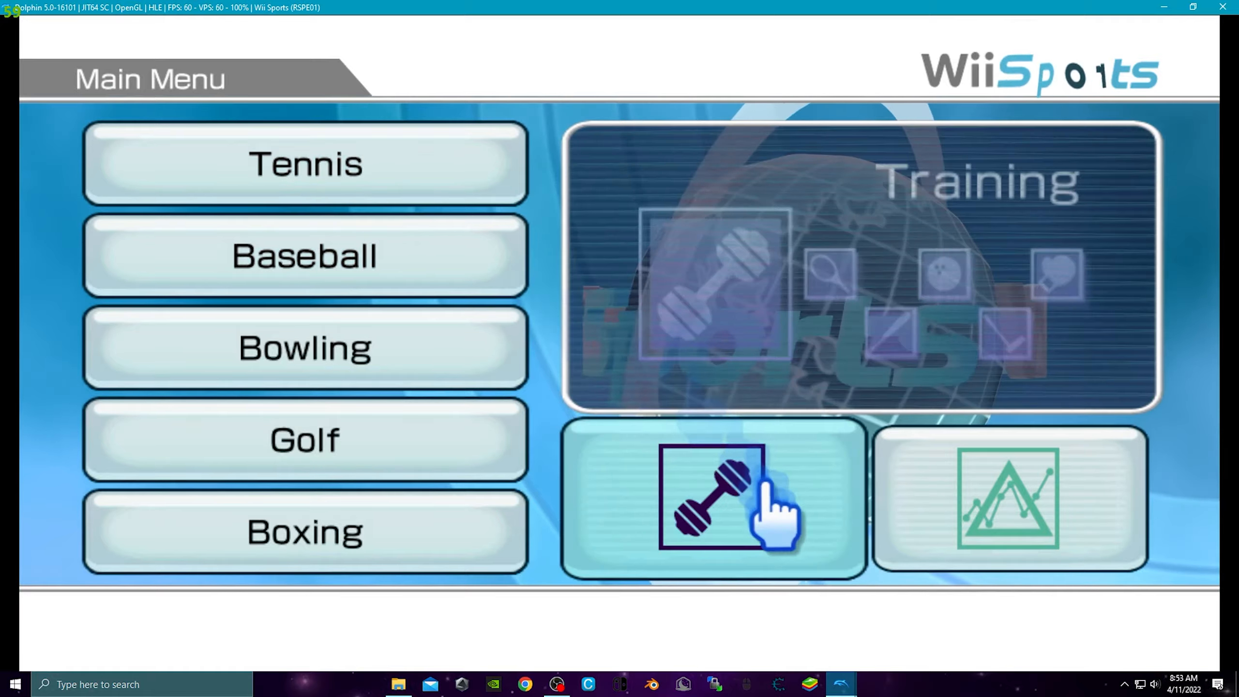
left_click(771, 515)
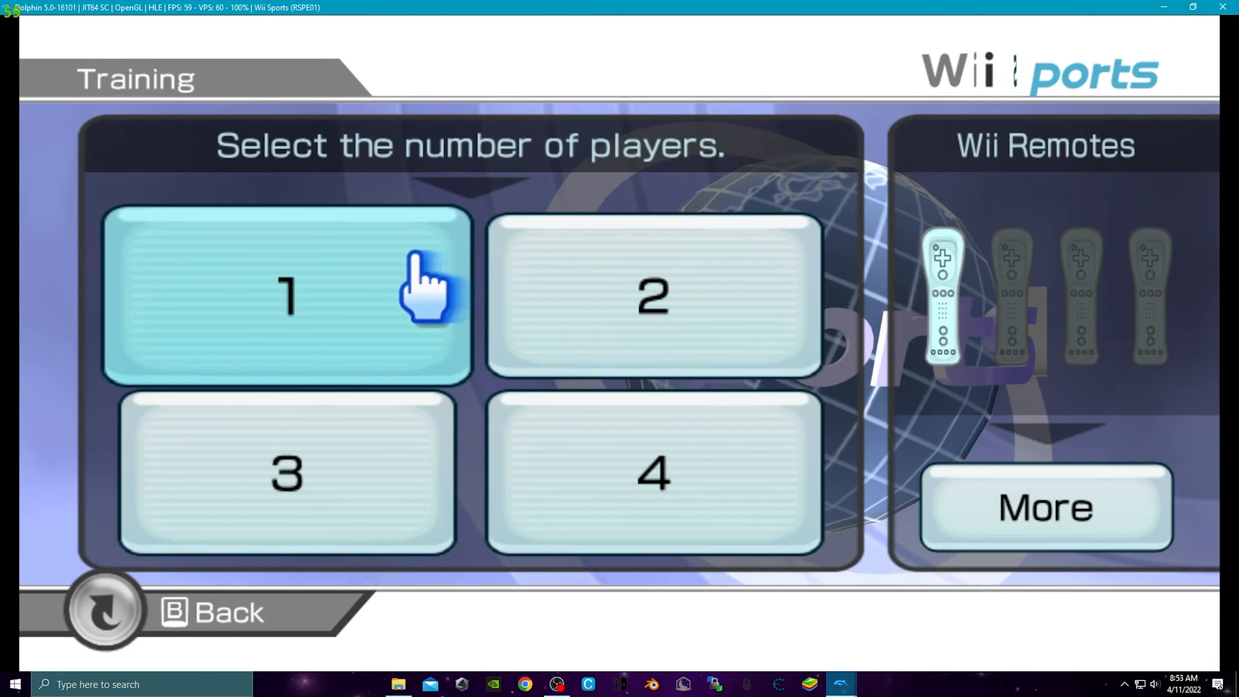
left_click(398, 256)
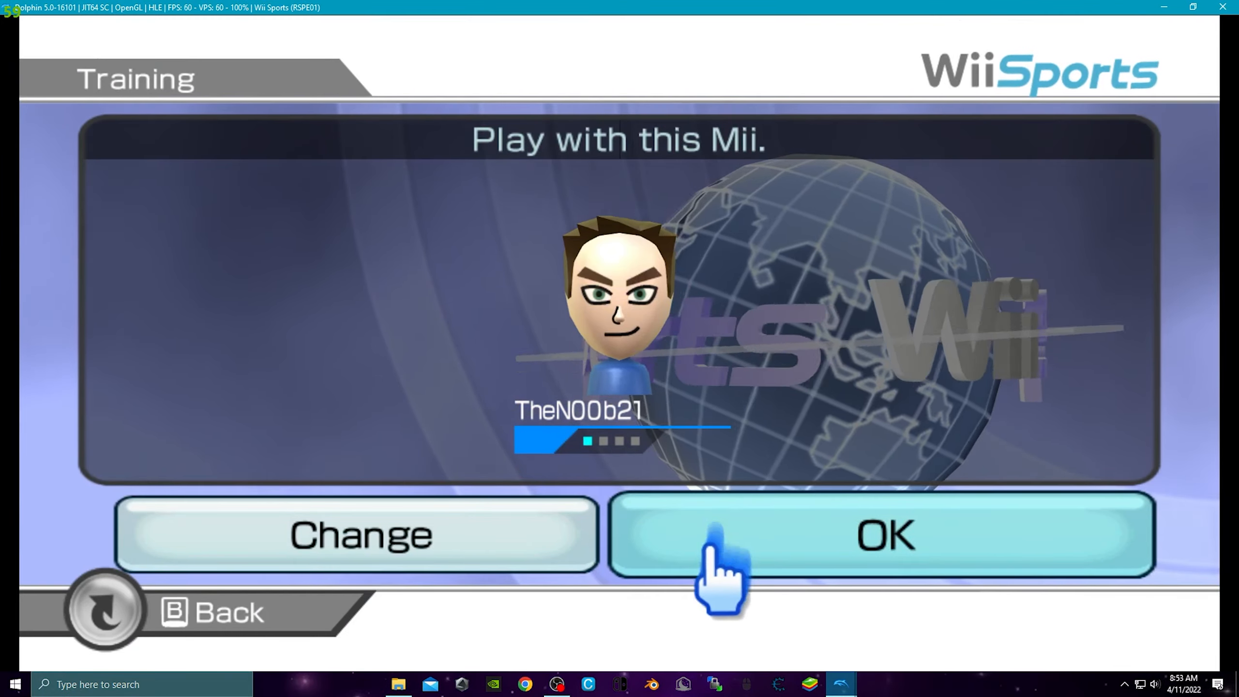
left_click(712, 546)
left_click(583, 517)
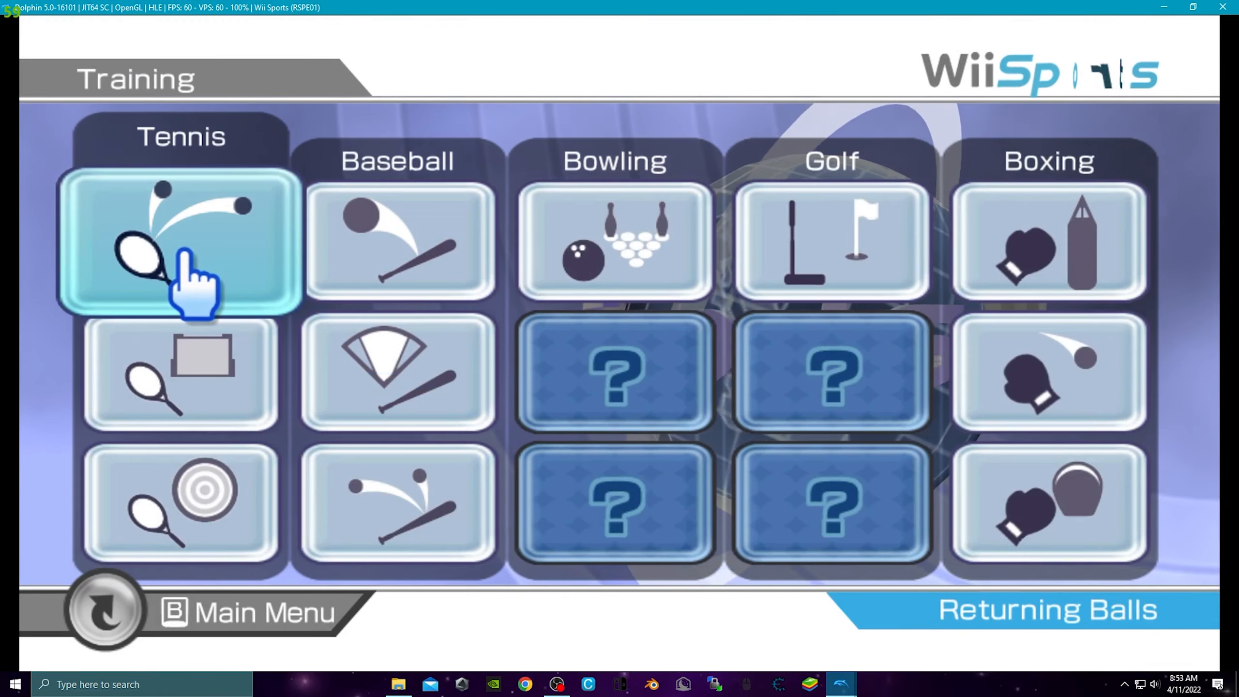
left_click(181, 251)
left_click(680, 468)
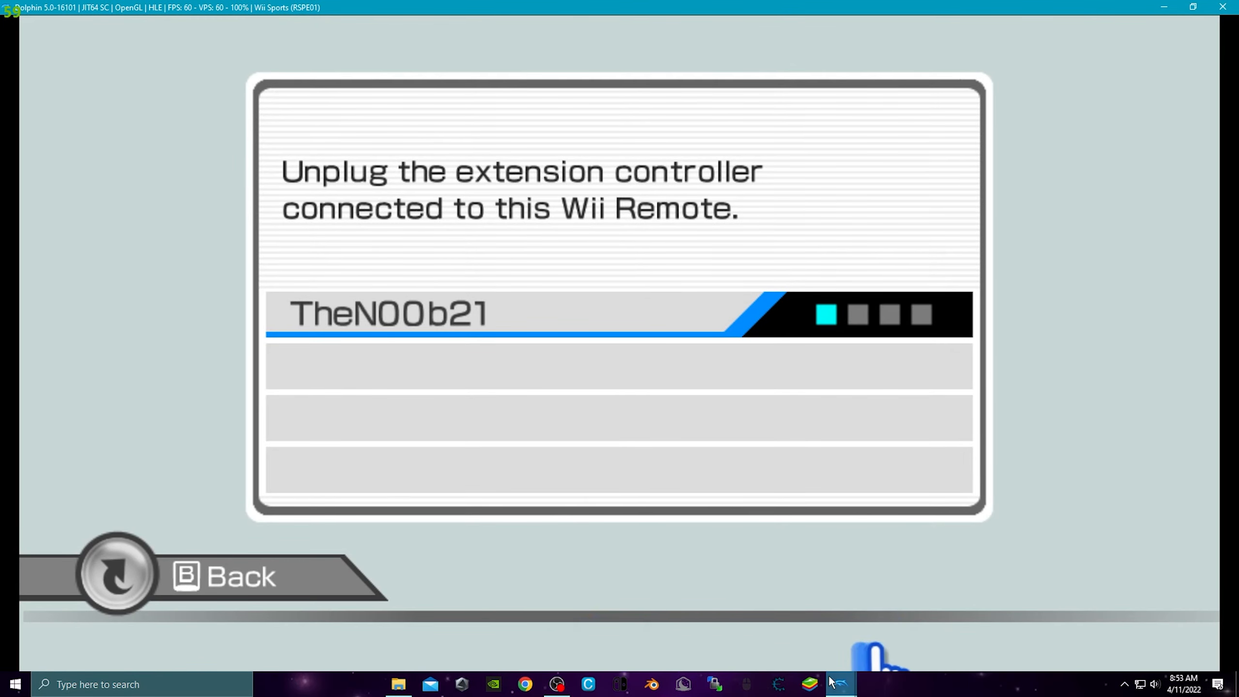
Step: Set the extension of emulated Wii Remote 1 to None in the controller settings
left_click(841, 684)
left_click(790, 644)
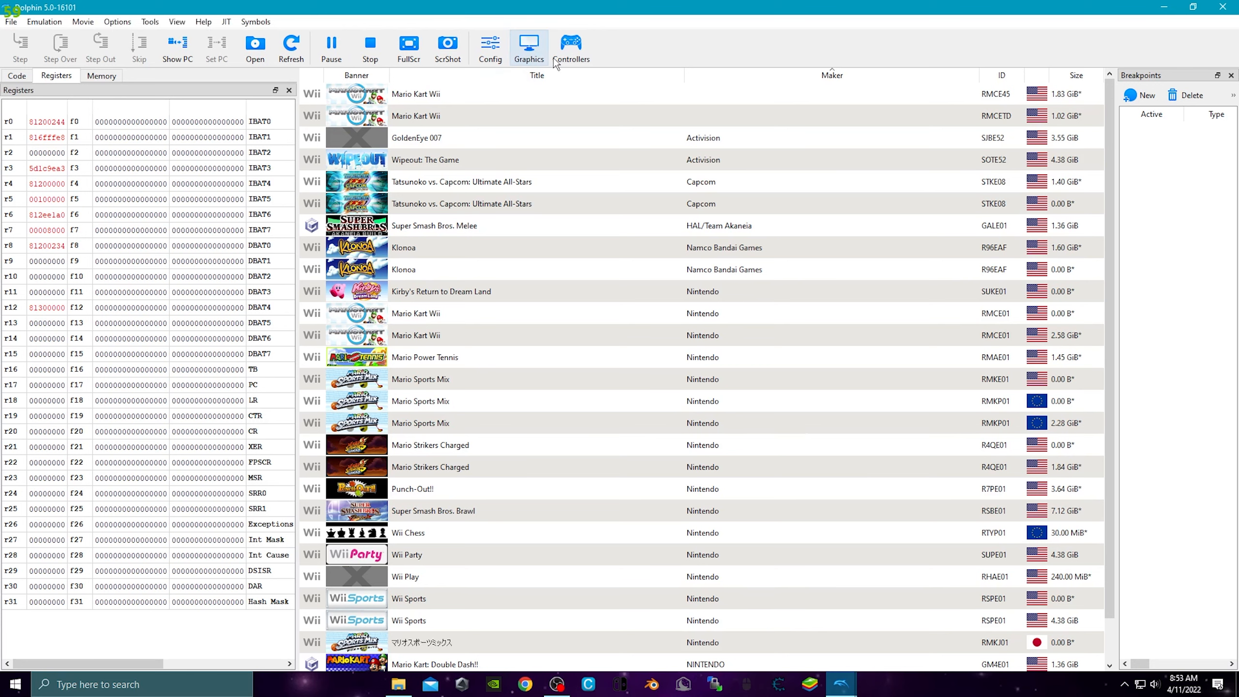
left_click(566, 49)
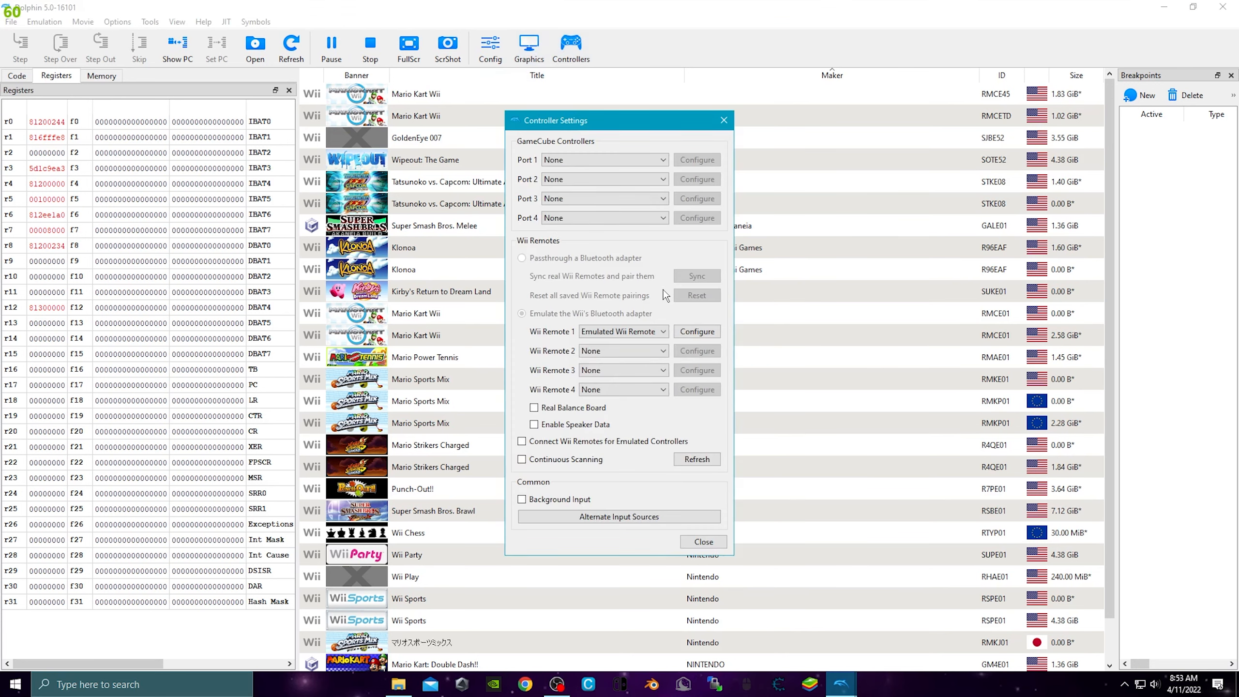
left_click(696, 331)
left_click(794, 189)
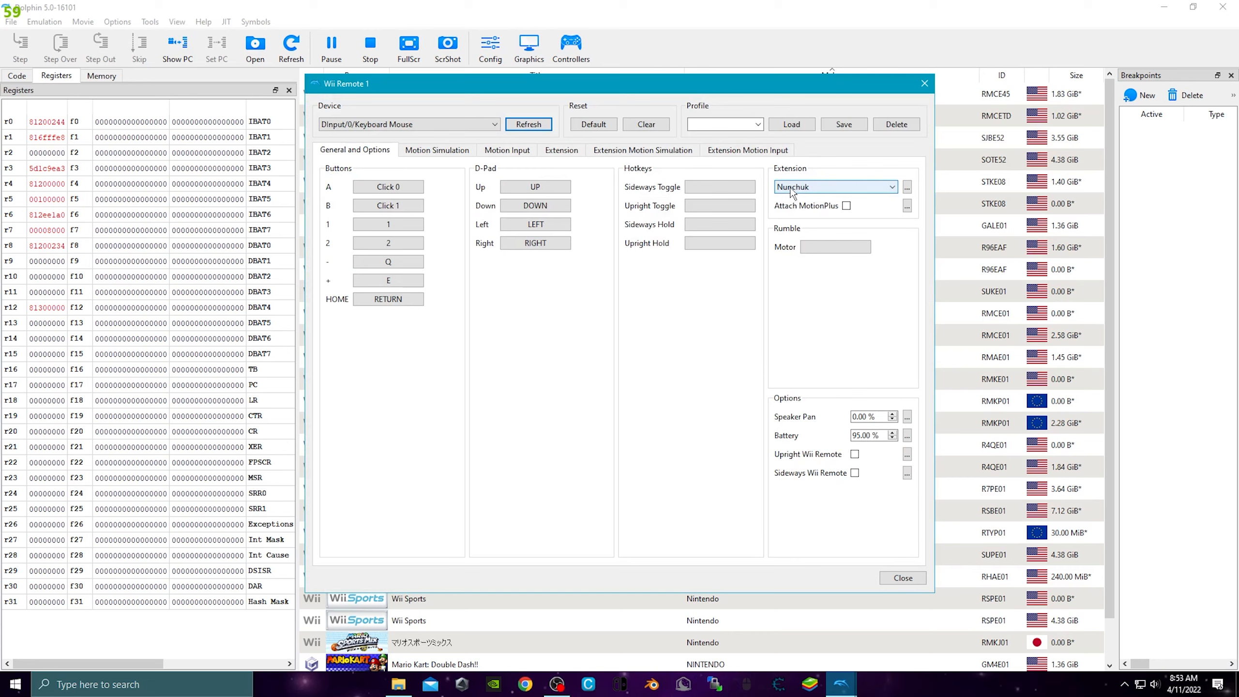
left_click(794, 199)
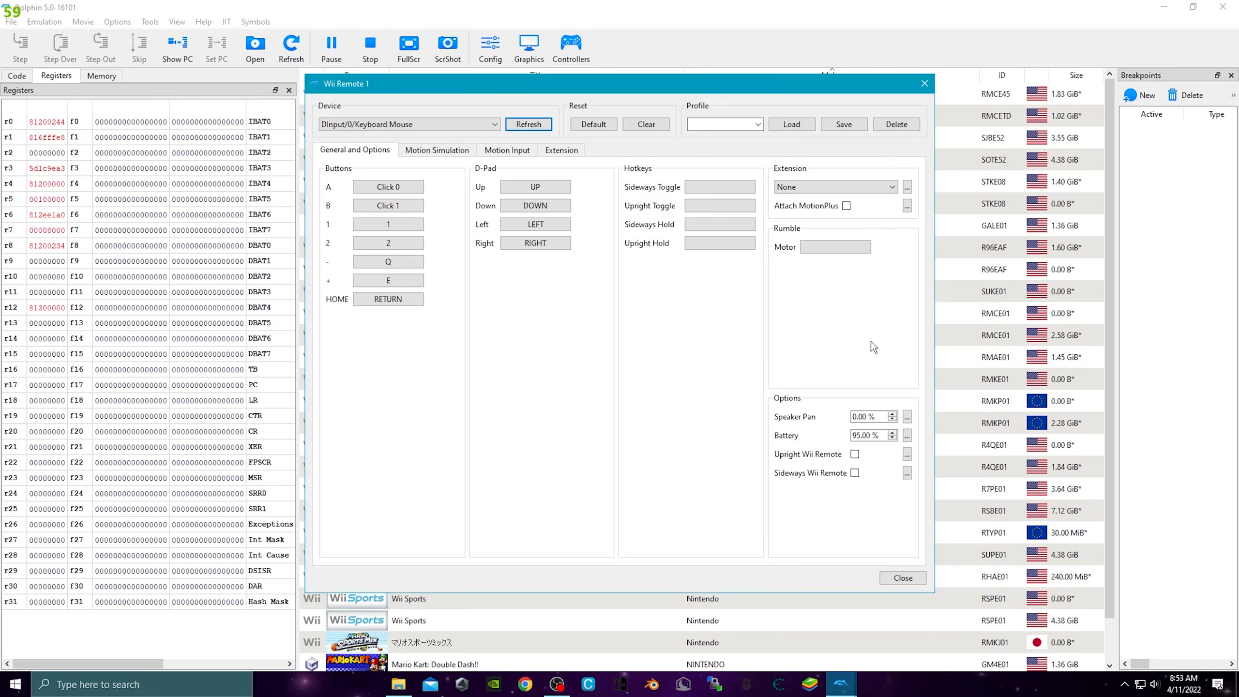
left_click(903, 578)
Step: Return to the game window, examine the modified racket during the tennis training, and leave the game
mouse_move(841, 684)
left_click(883, 639)
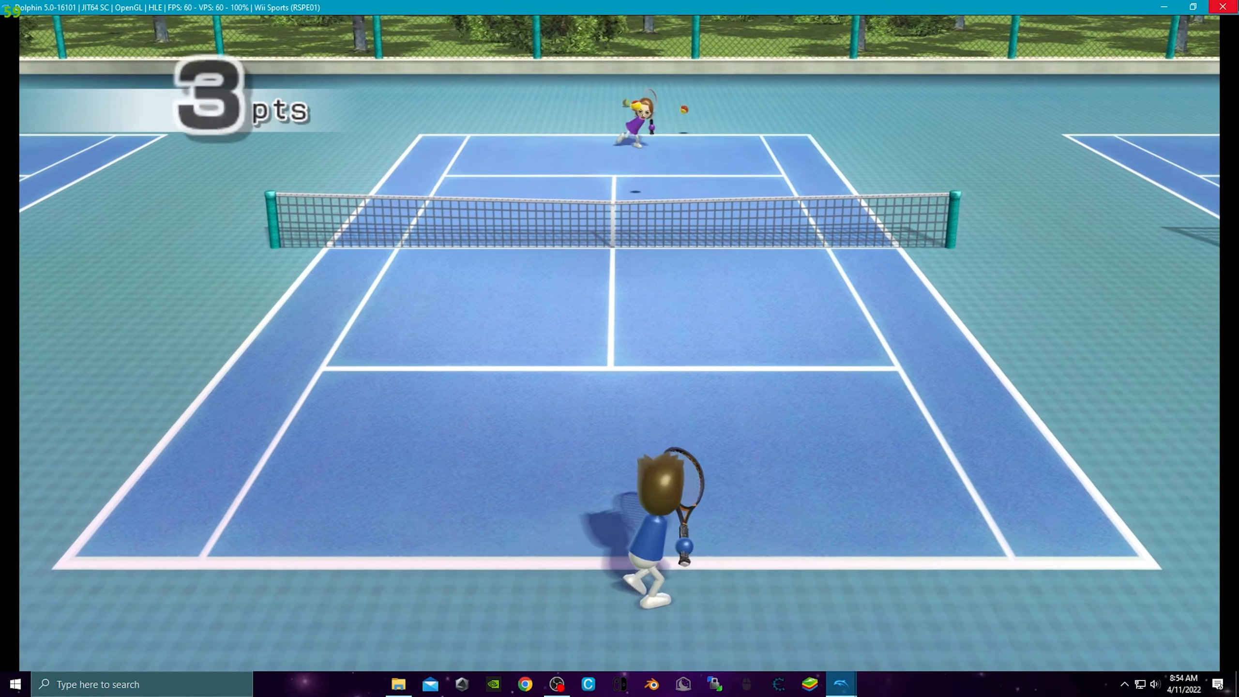
key("Escape")
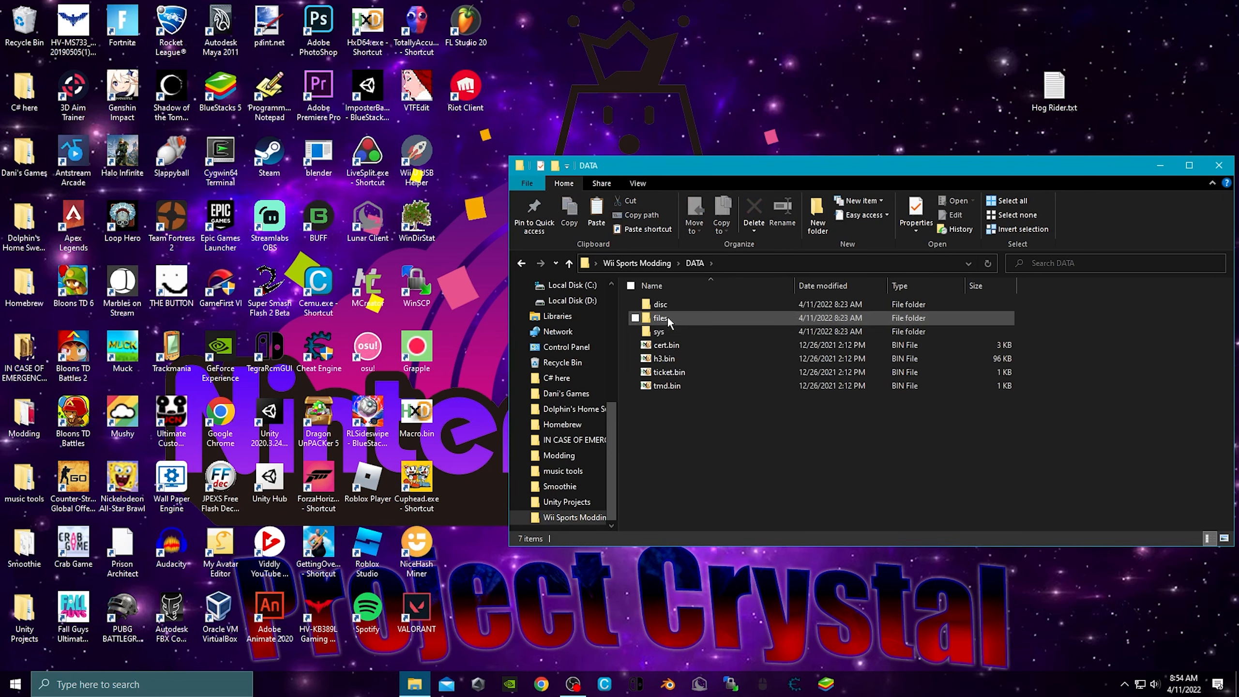
Step: Copy common.carc from the DATA\files\Common\RPBoxScene folder
double_click(663, 317)
double_click(672, 304)
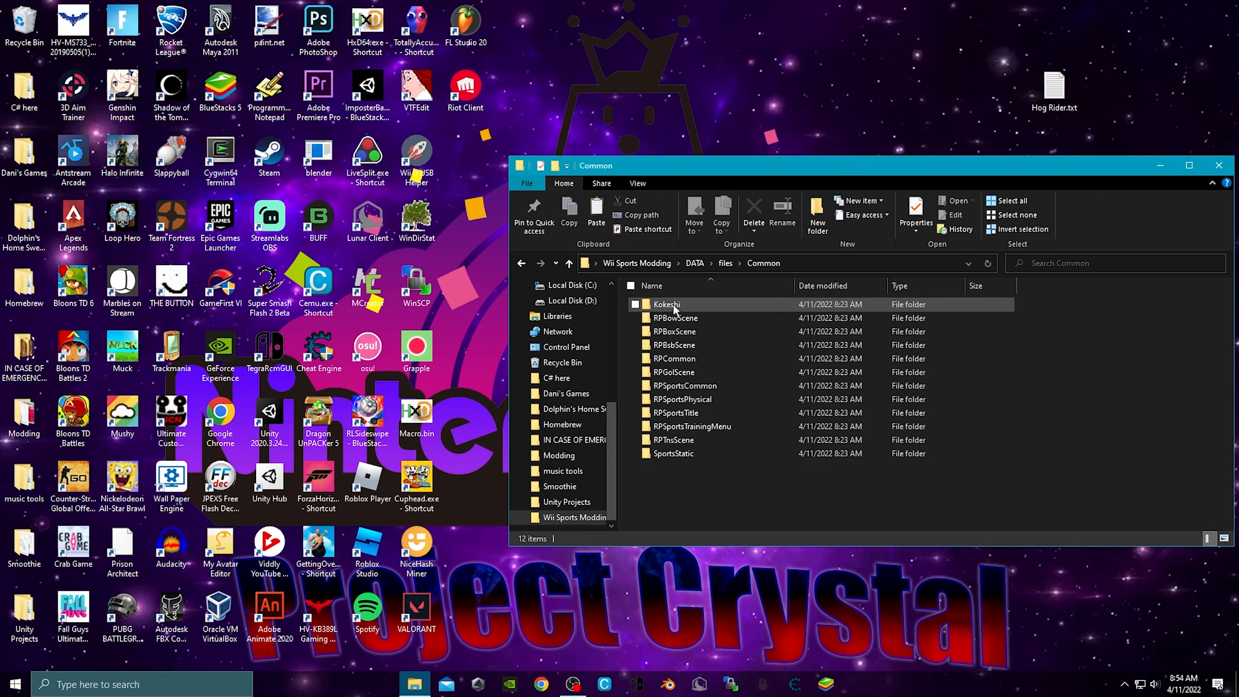
double_click(692, 332)
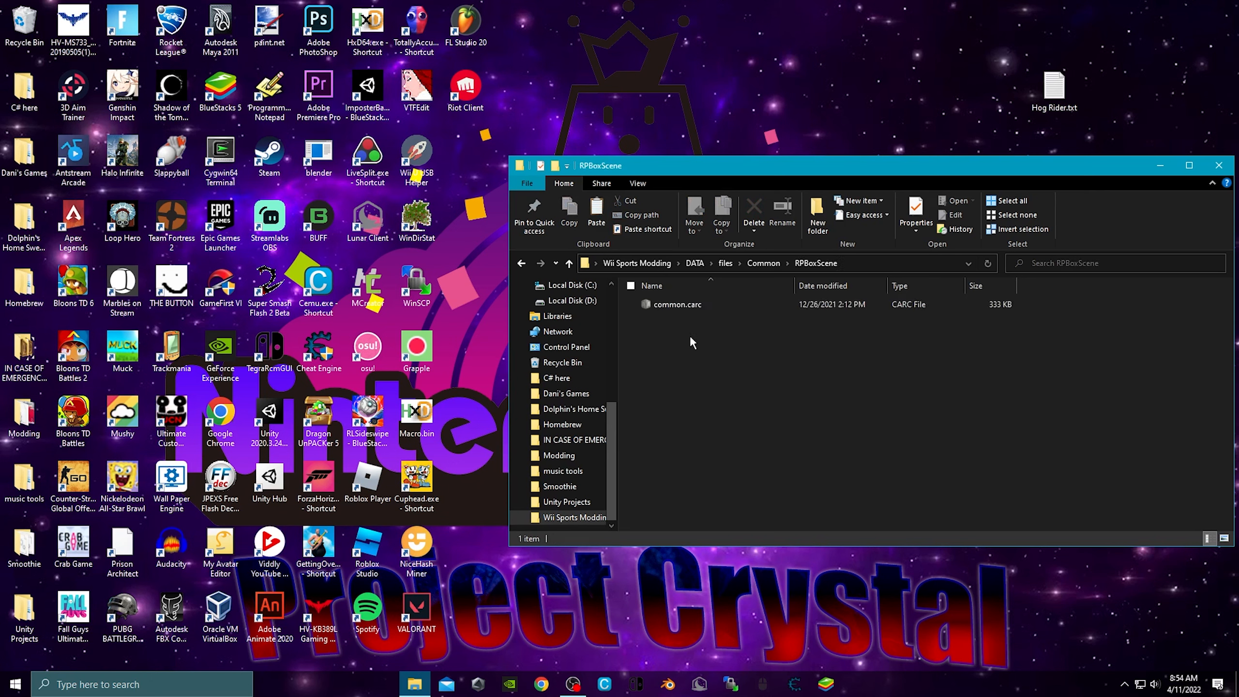
left_click(688, 305)
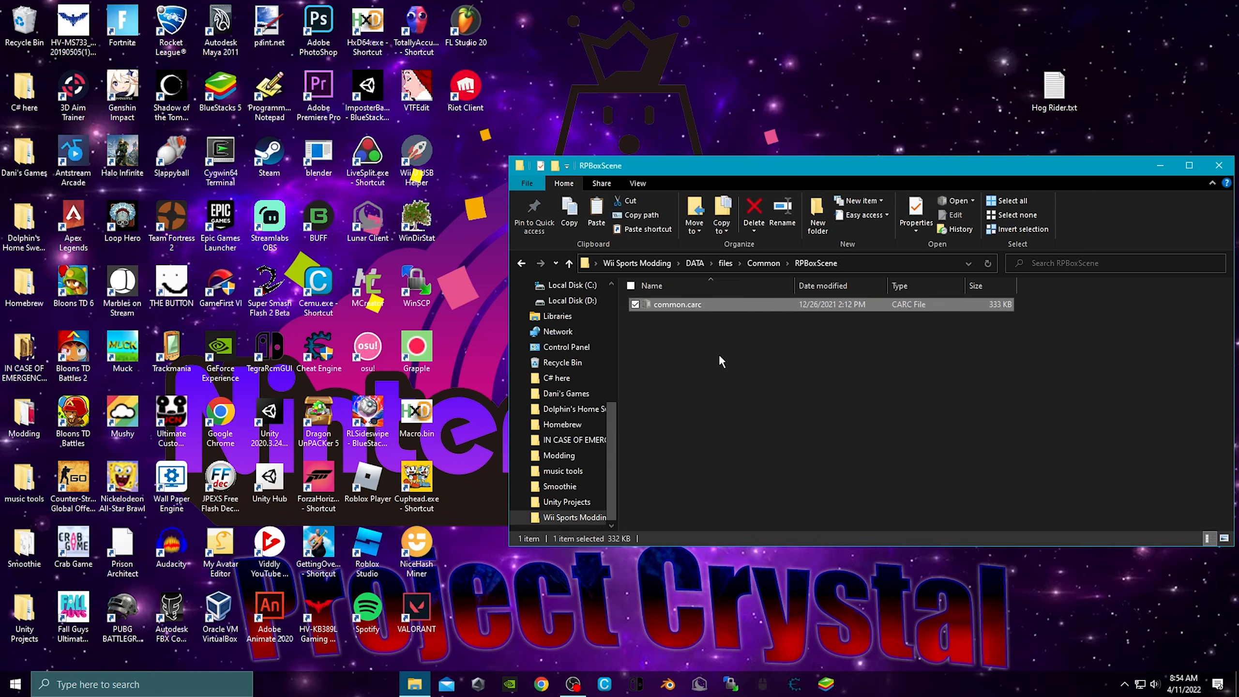
Step: Create a folder named "boxing mods" in the mods folder of Wii Sports Modding and open it
left_click(694, 264)
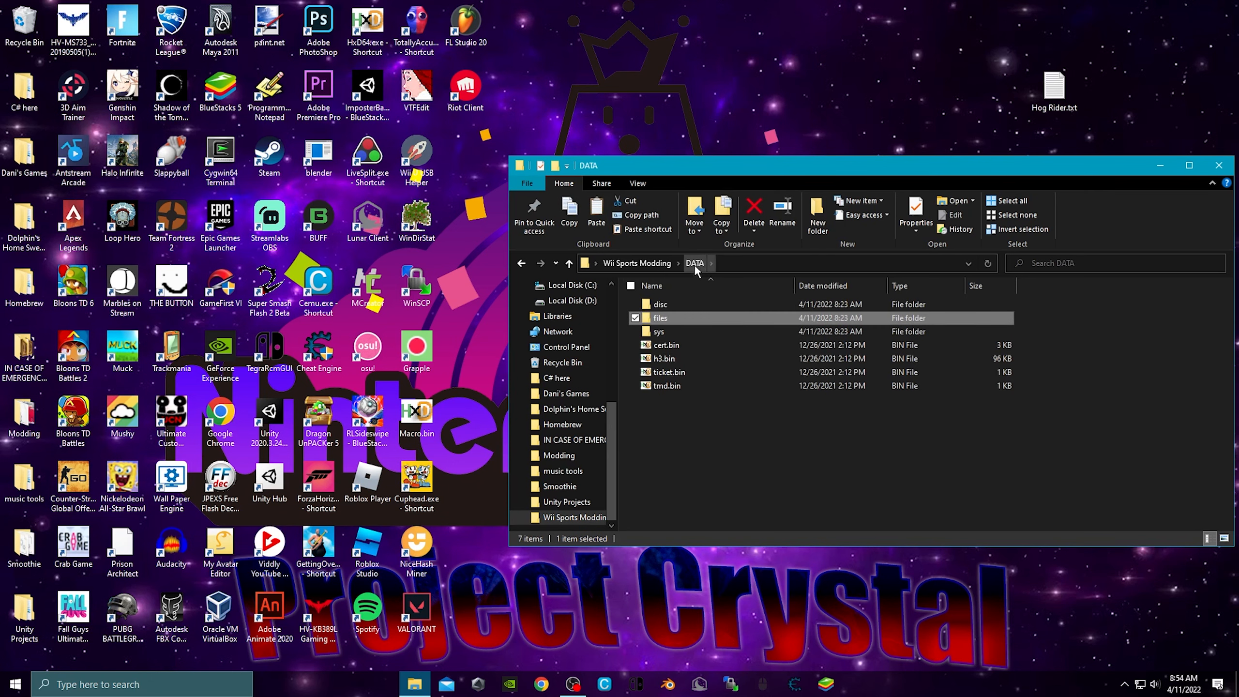
left_click(653, 267)
double_click(666, 322)
right_click(680, 348)
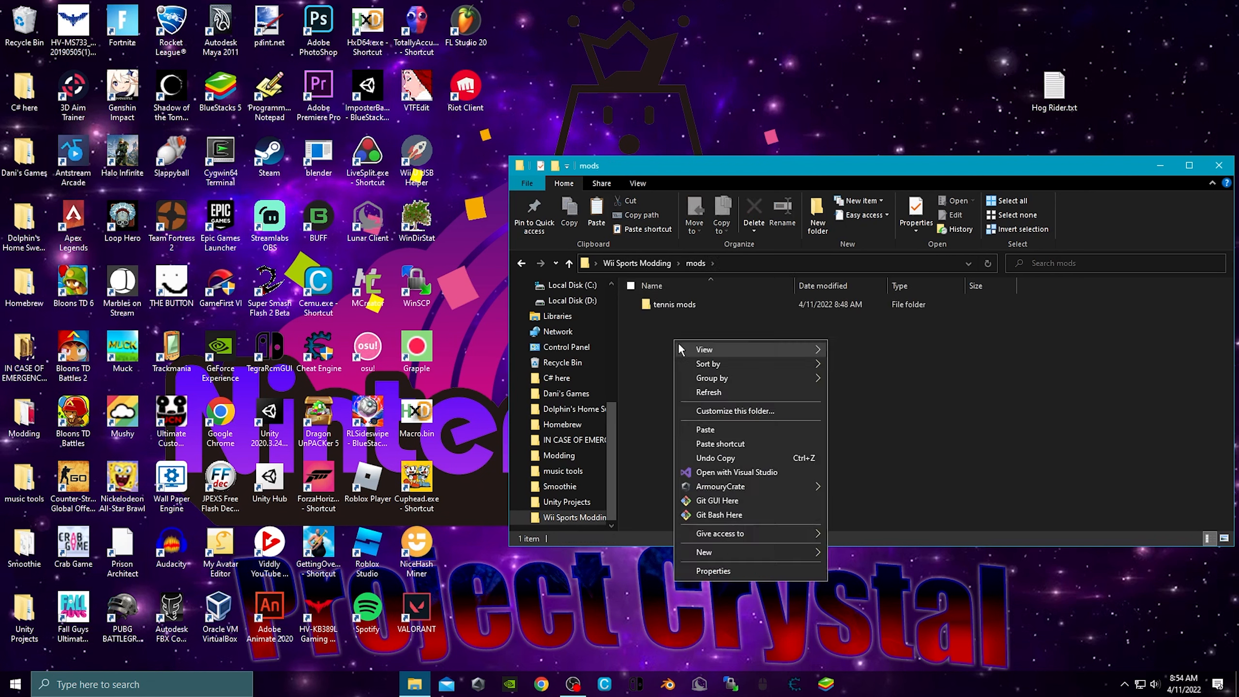
left_click(851, 553)
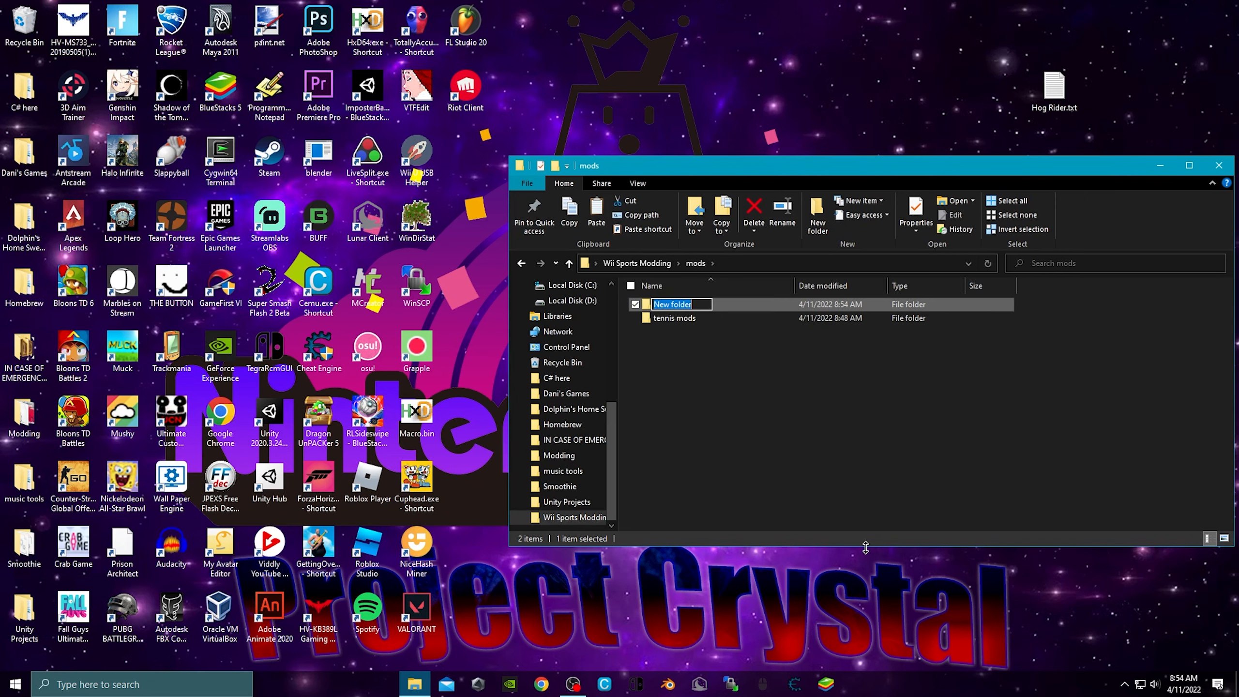
type("boxing mods")
key("Return")
key("Return")
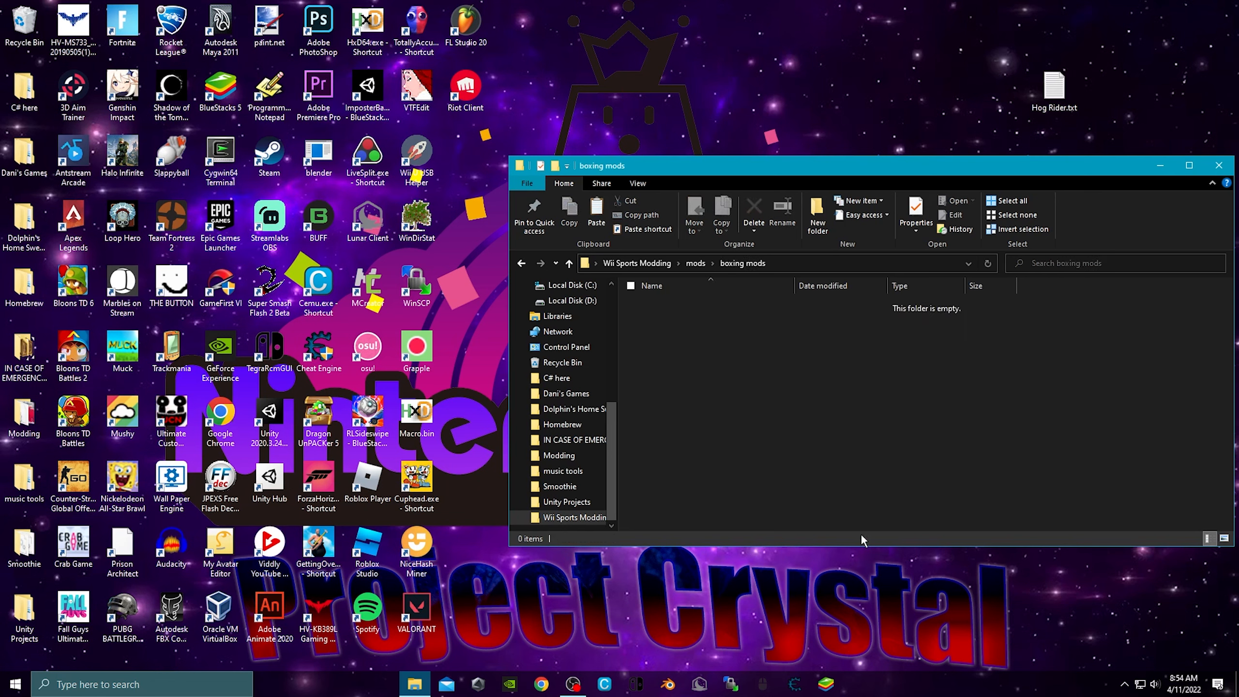
Step: Paste the copied common.carc into the boxing mods folder
right_click(766, 320)
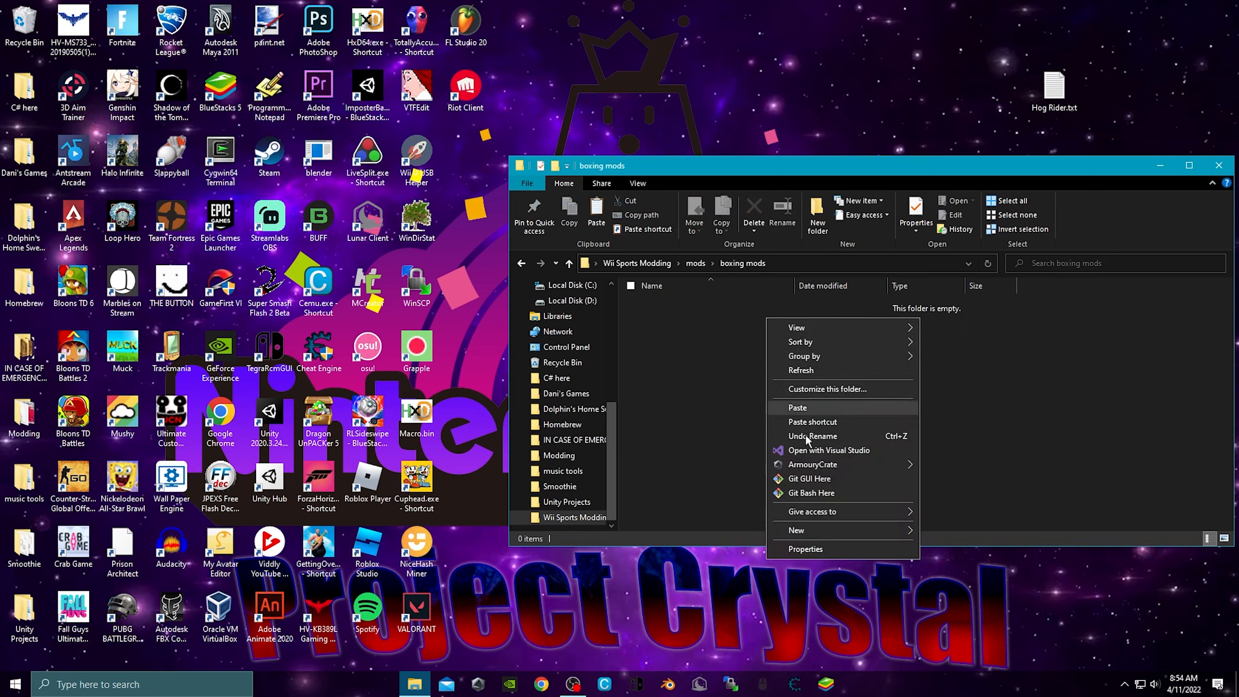
left_click(797, 409)
left_click(797, 410)
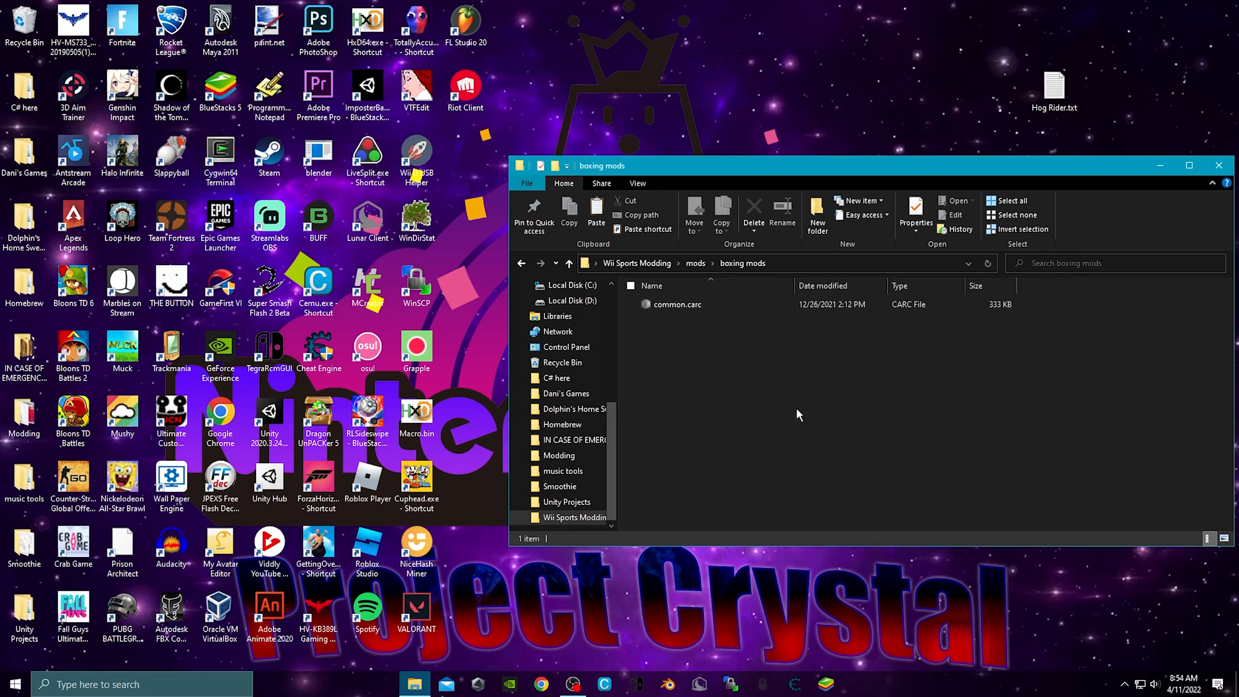
Step: Create a new folder named "gloves" inside the boxing mods folder
right_click(745, 358)
mouse_move(794, 575)
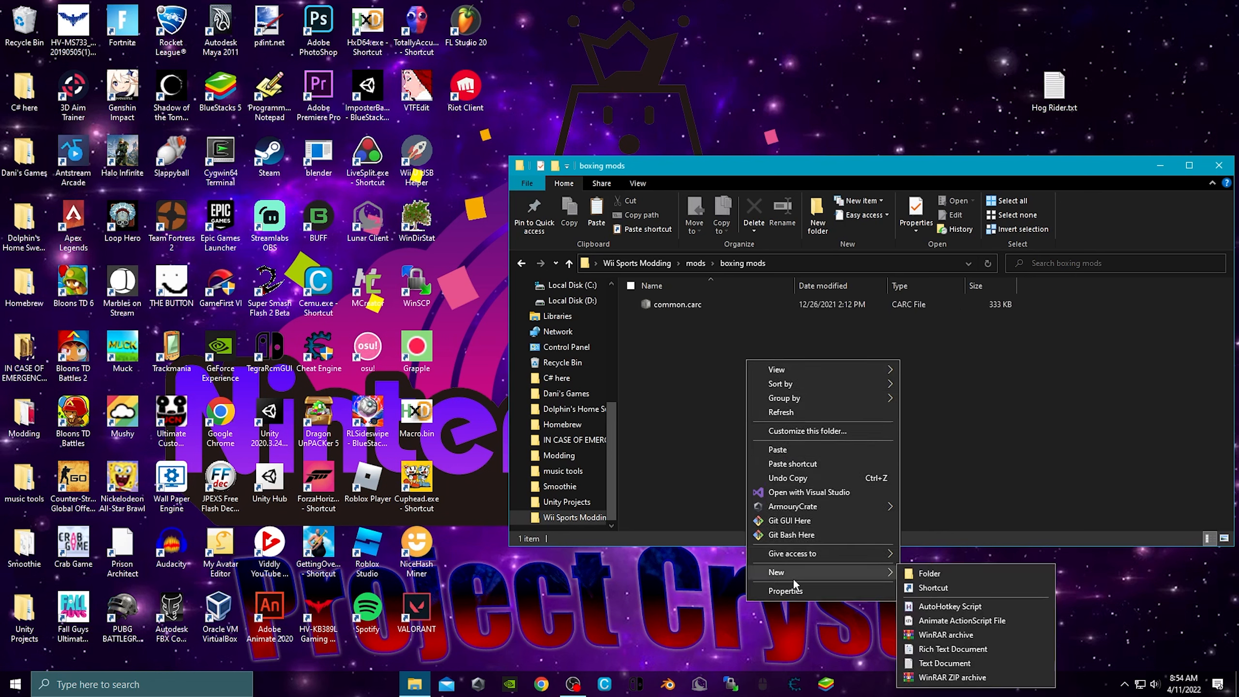
left_click(928, 574)
type("gloves")
key("Return")
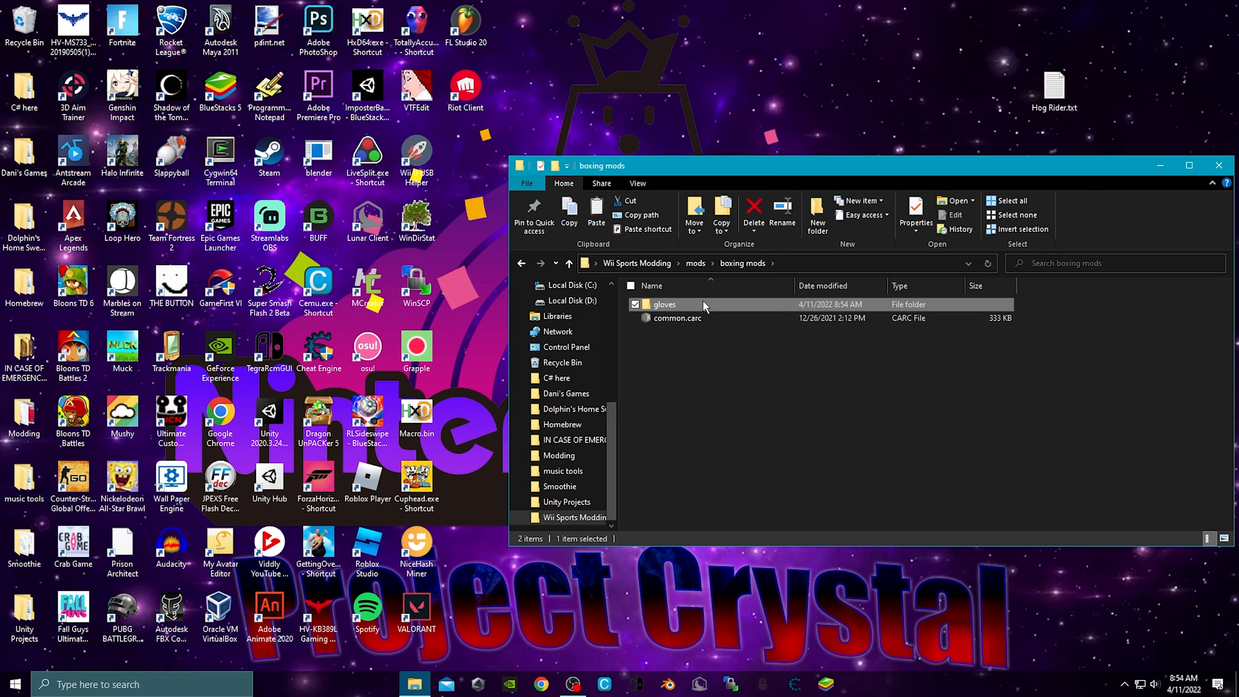
Step: Open the common.carc copy from the boxing mods folder in BrawlCrate and expand its G3D folder
left_click(702, 316)
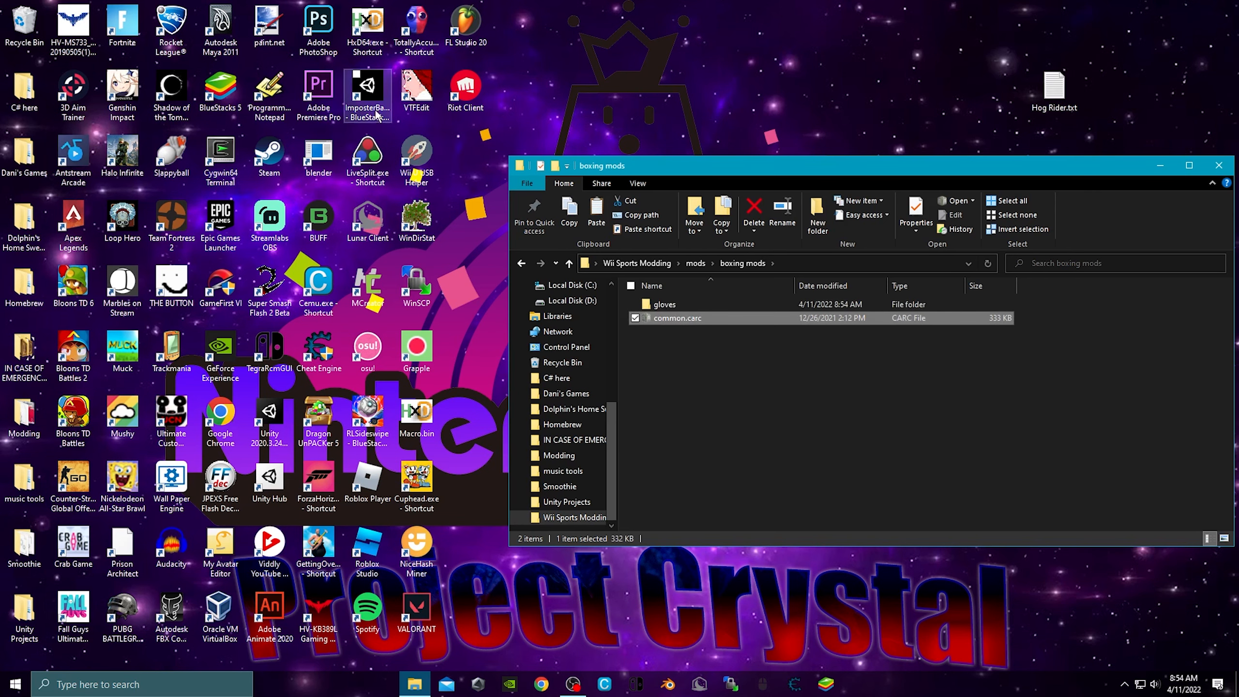
key("Return")
left_click(497, 111)
double_click(57, 72)
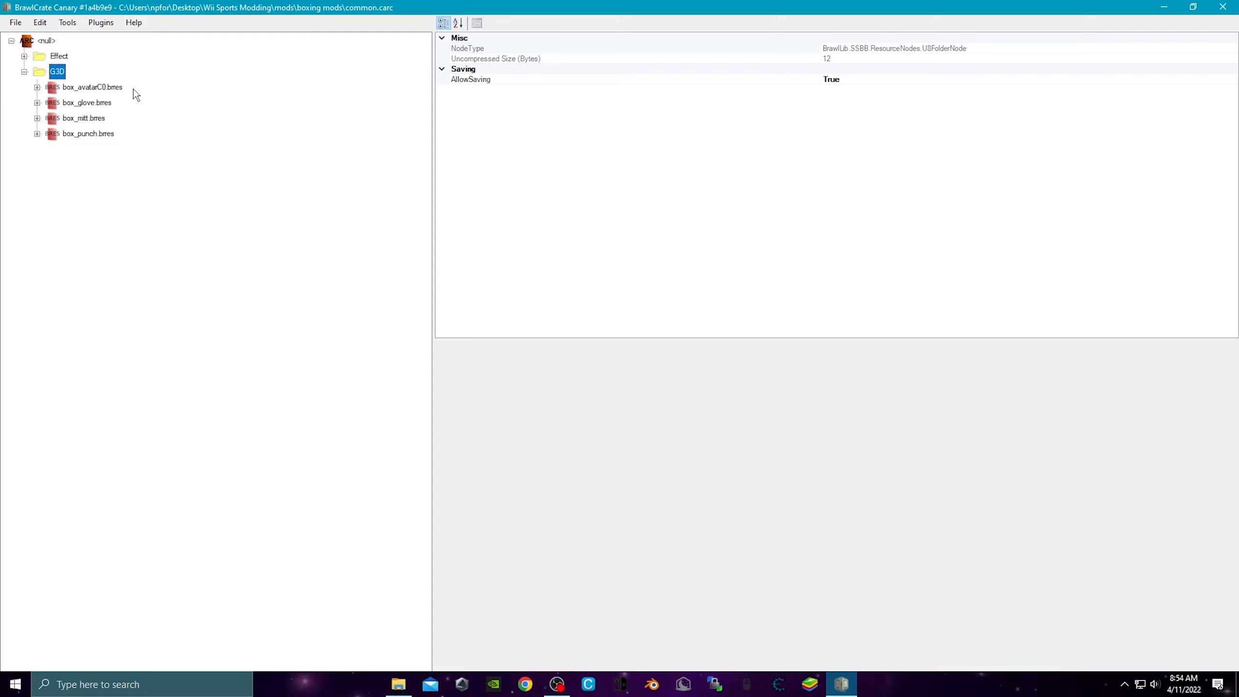
Step: Inspect the box_avatarC0, box_glove and box_mitt brres archives inside the G3D folder
left_click(120, 91)
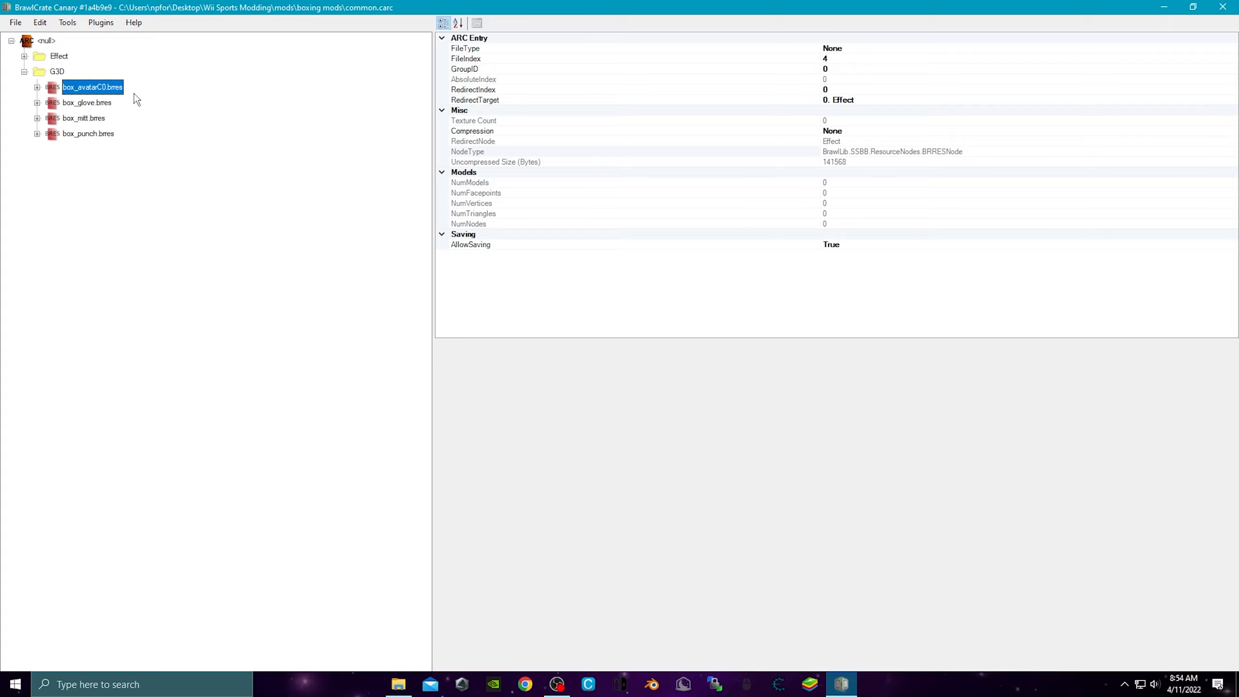
left_click(92, 103)
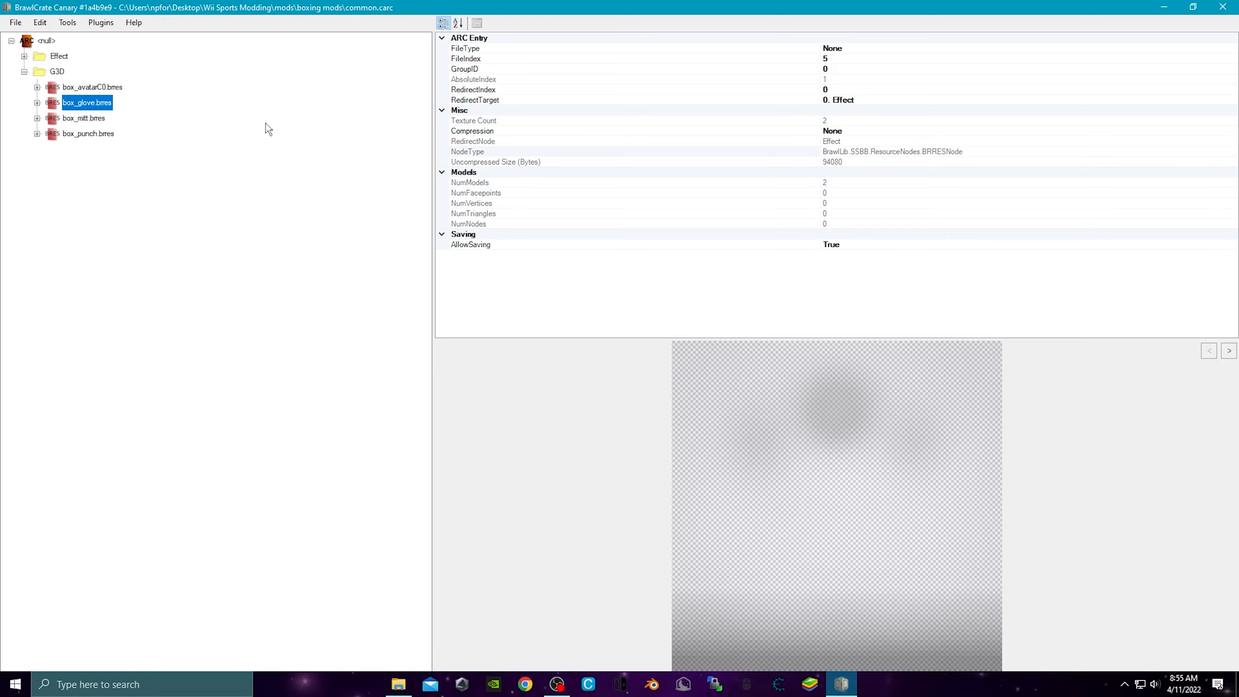
left_click(81, 117)
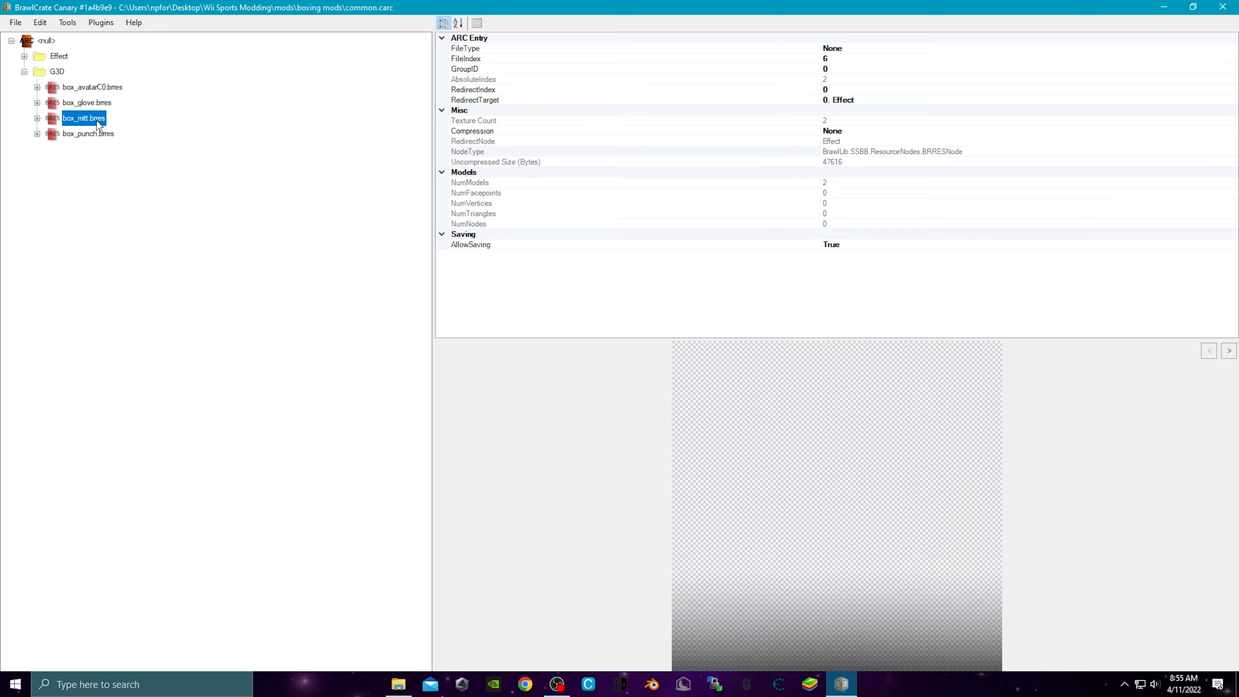
Step: Expand the textures of box_glove.brres and compare the previews of box_env_glove and box_glove
left_click(38, 102)
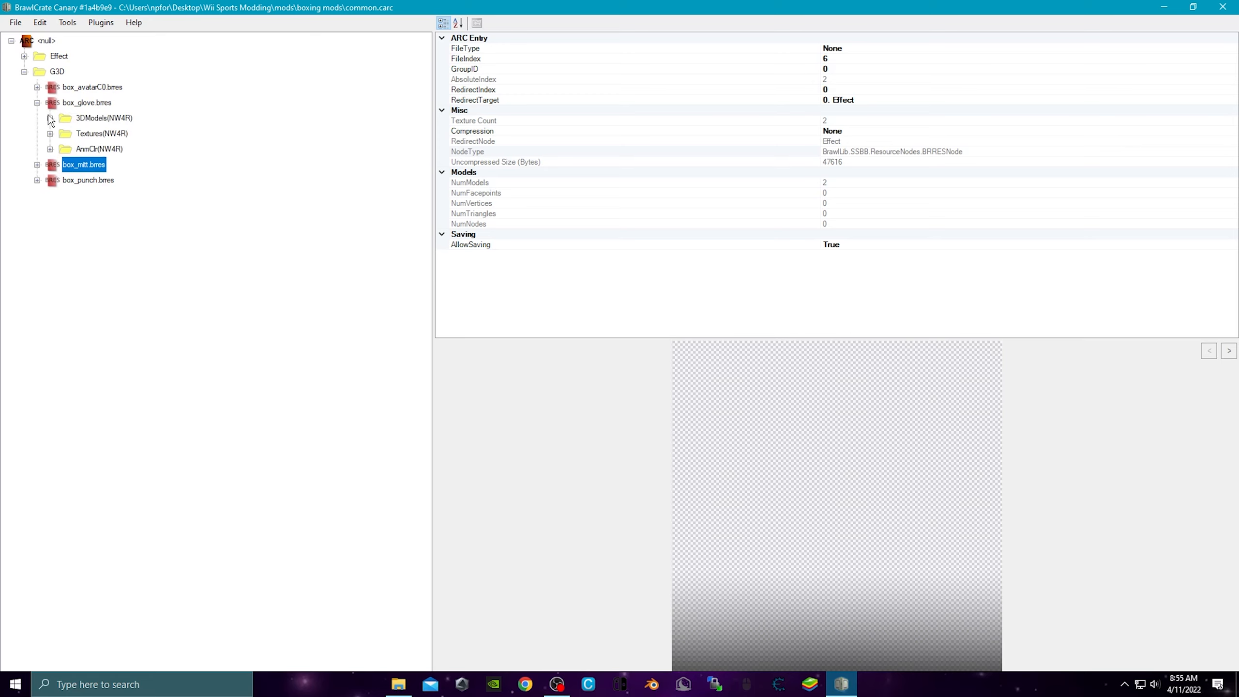
left_click(50, 133)
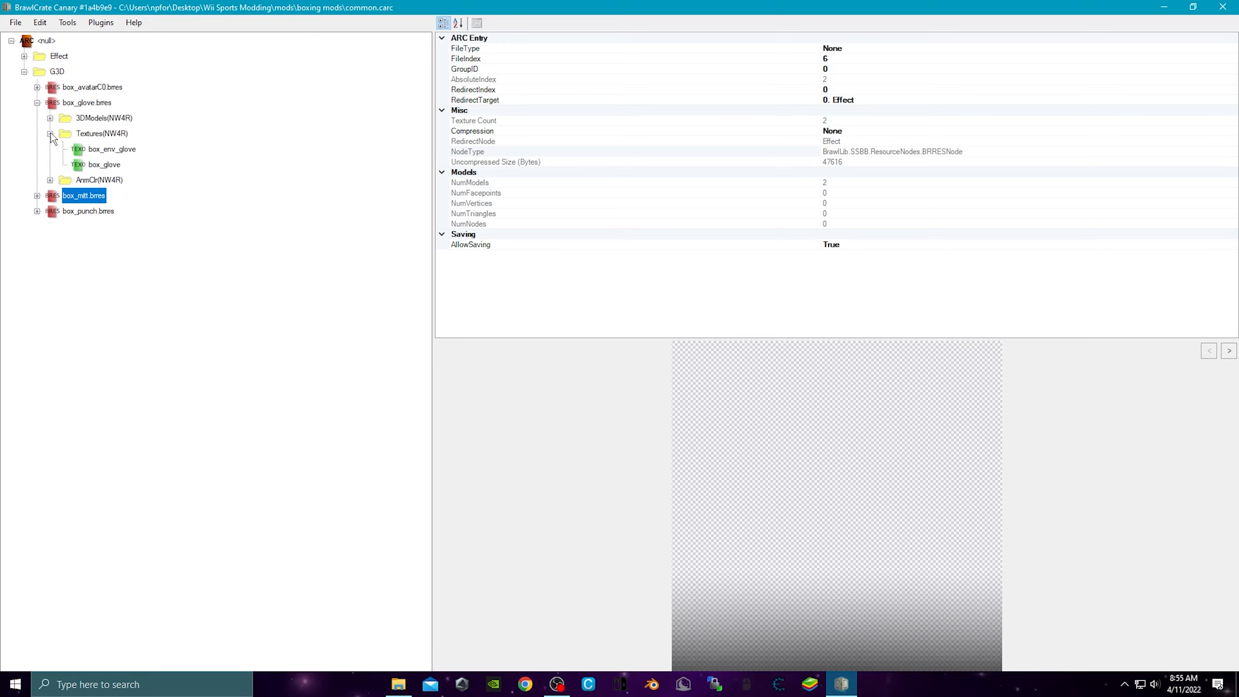
left_click(101, 153)
left_click(105, 165)
left_click(85, 149)
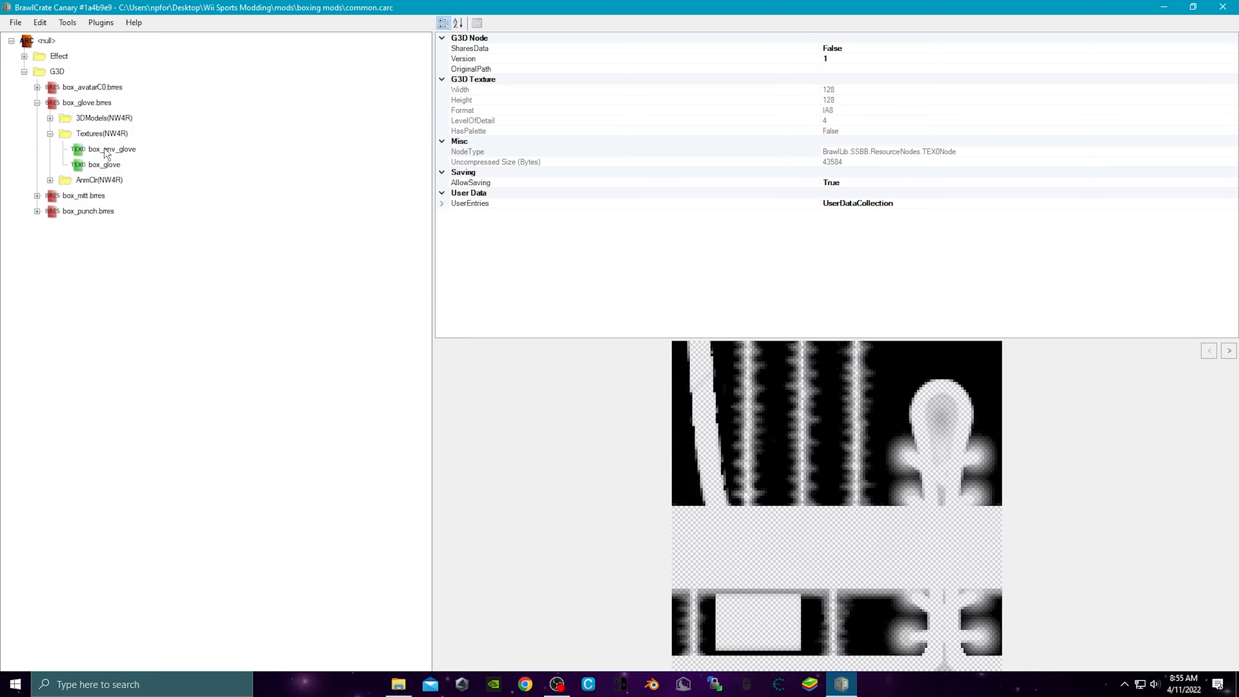
left_click(103, 165)
left_click(103, 154)
left_click(101, 166)
left_click(102, 155)
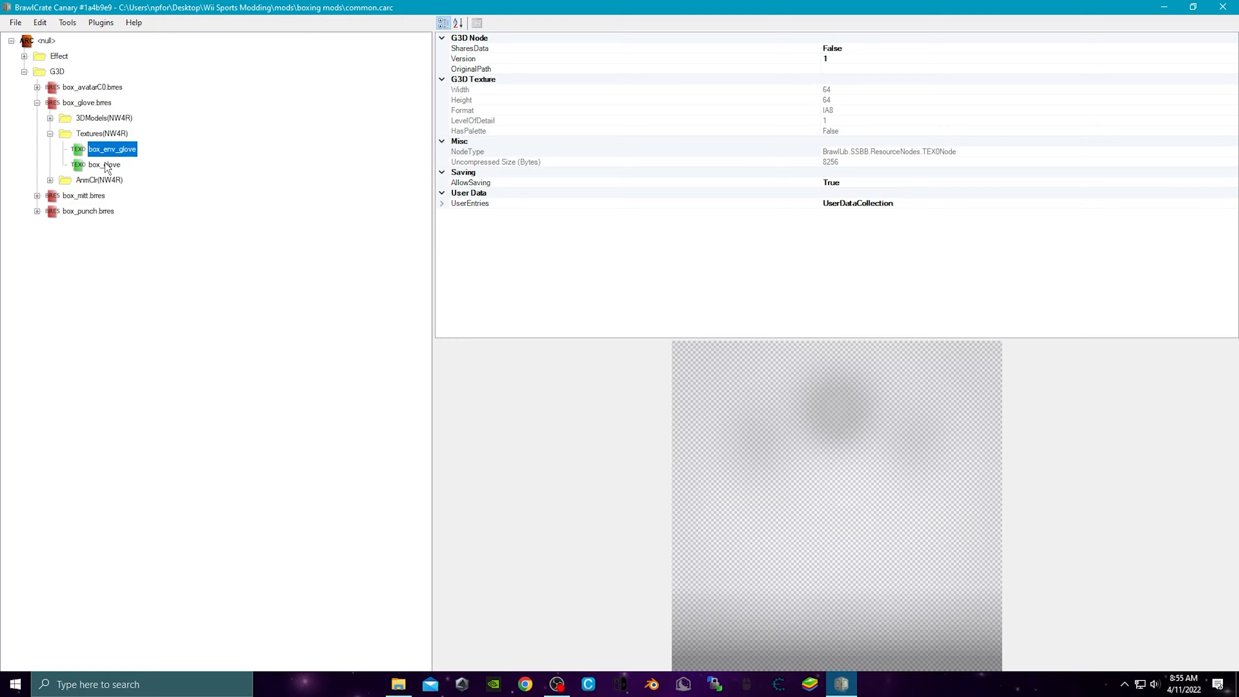
Step: Preview the box_glove_L and box_glove_R 3D models and check them against the two glove textures
left_click(49, 118)
left_click(100, 137)
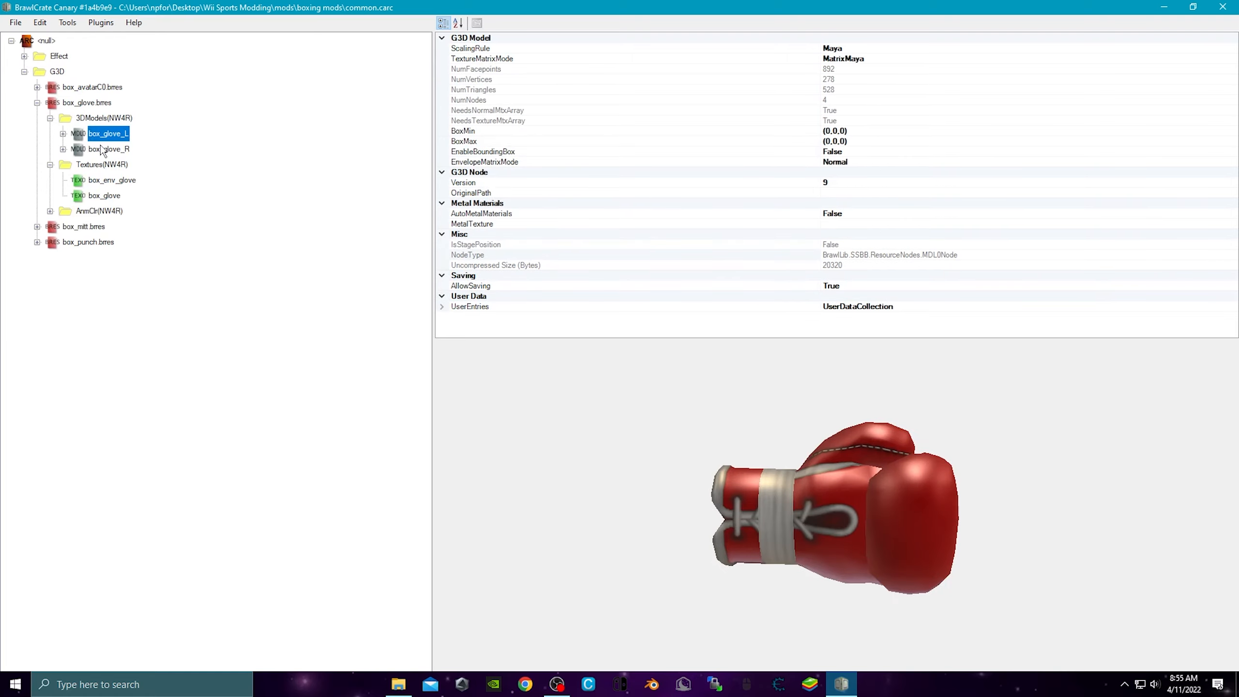
left_click(102, 149)
left_click(109, 181)
left_click(105, 197)
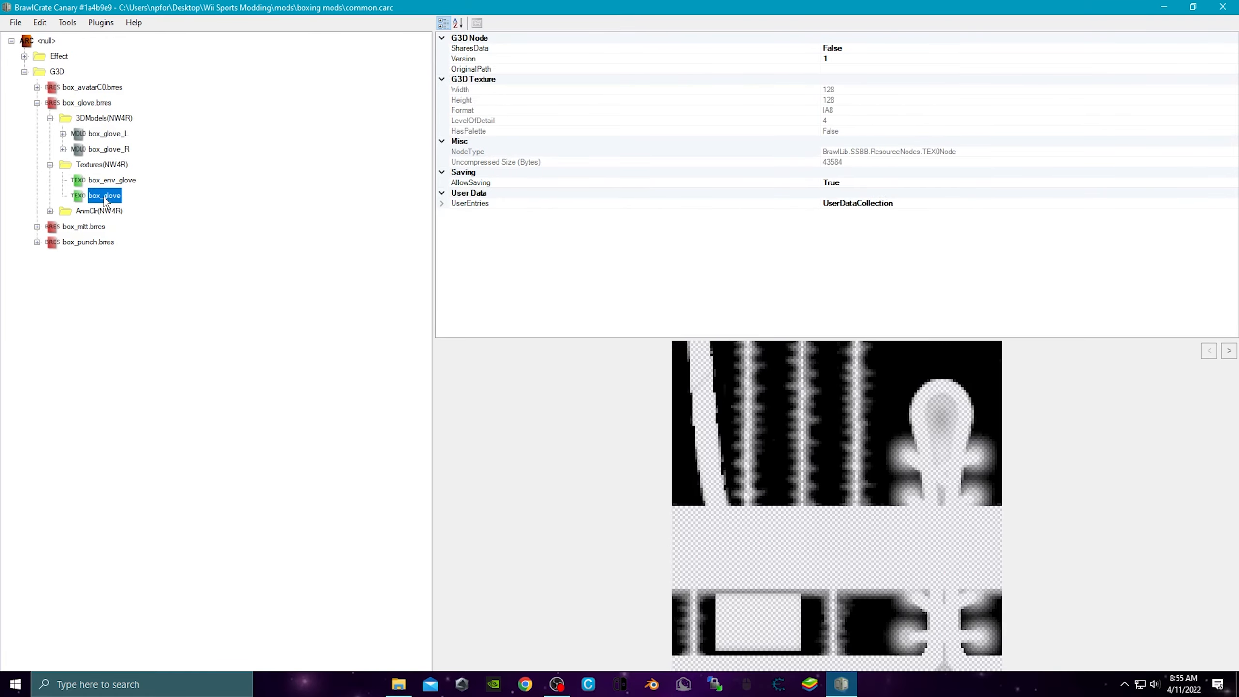
left_click(108, 183)
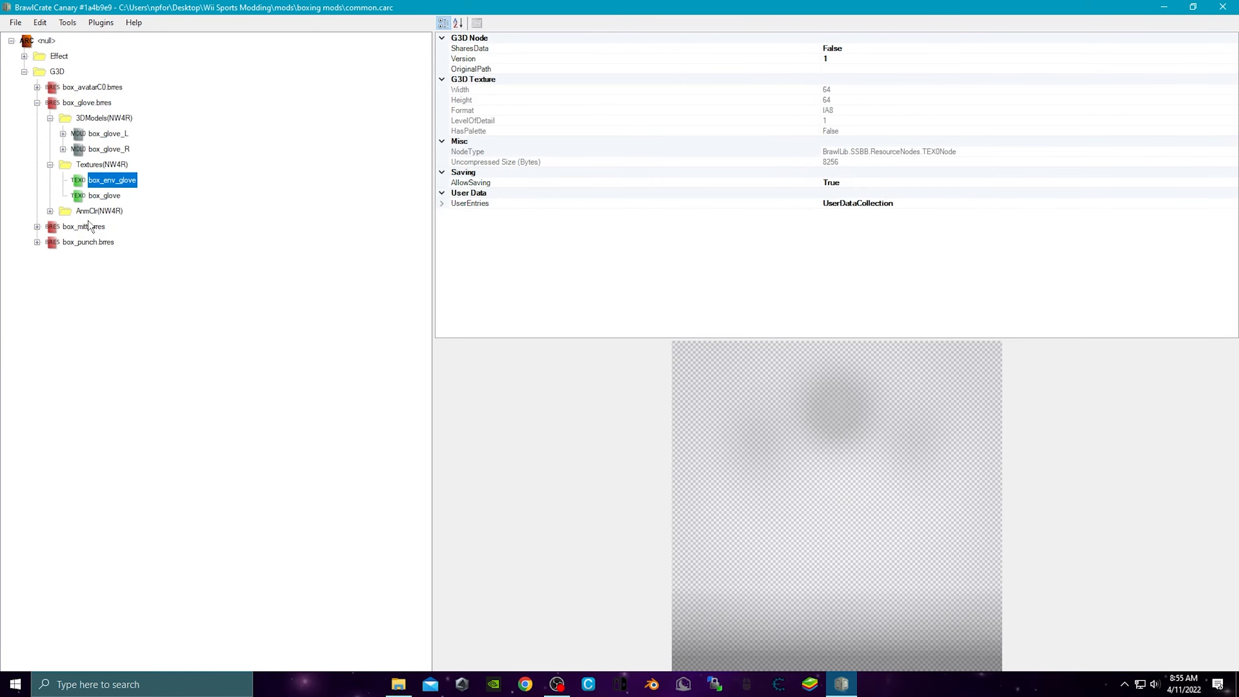
Step: Expand AnmClr(NW4R) in box_glove.brres and inspect the box_glove_blue and box_glove_gym color animations
left_click(50, 211)
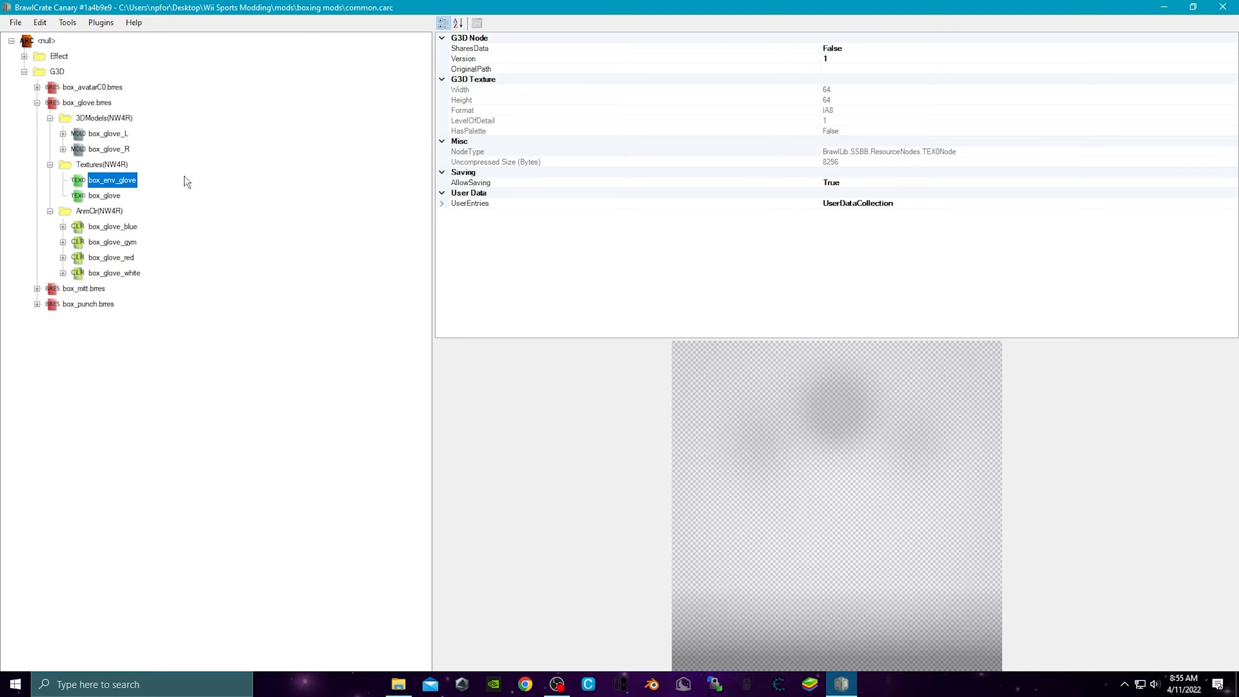
left_click(103, 229)
left_click(119, 244)
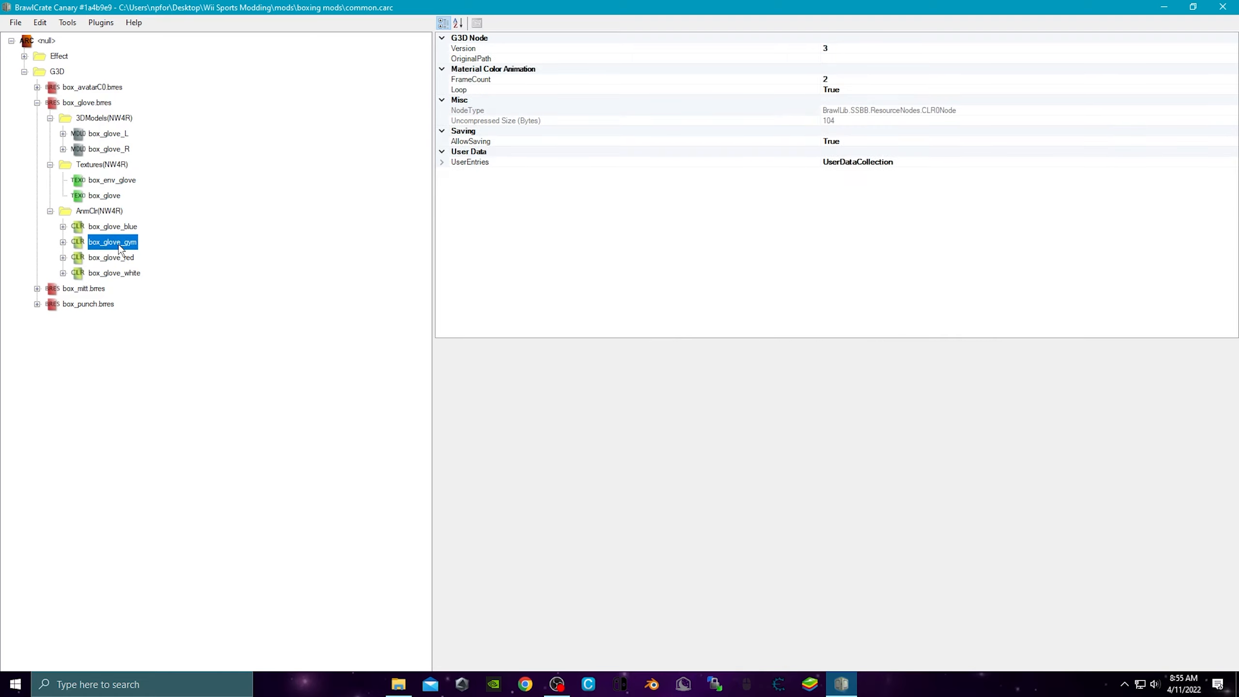